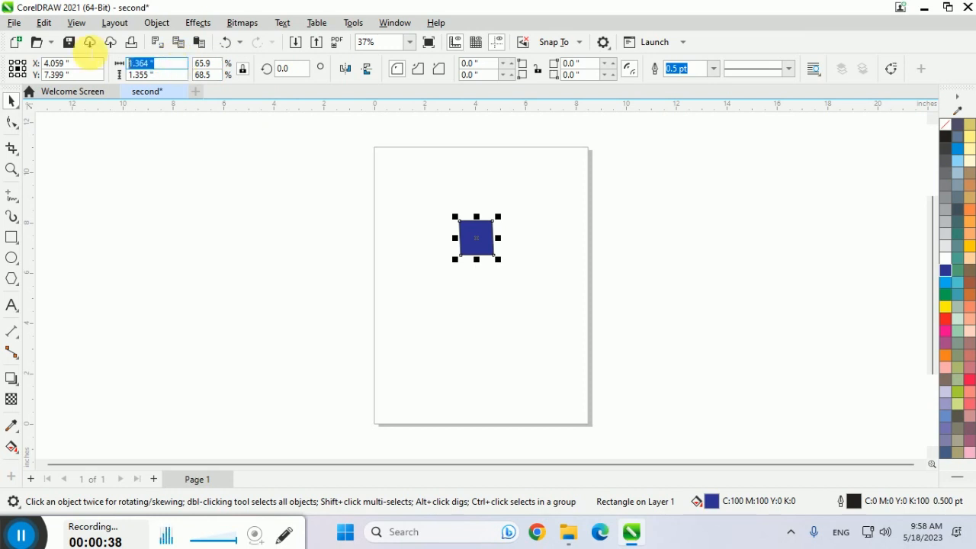
# Step: Set the blue rectangle's width and height to 2 inches each
pyautogui.write('2')
pyautogui.press('Return')
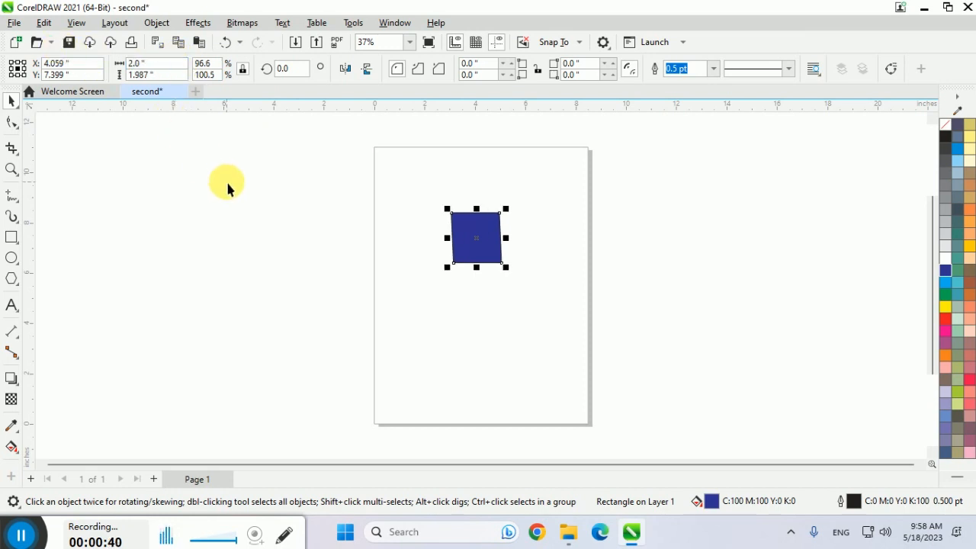
pyautogui.doubleClick(145, 74)
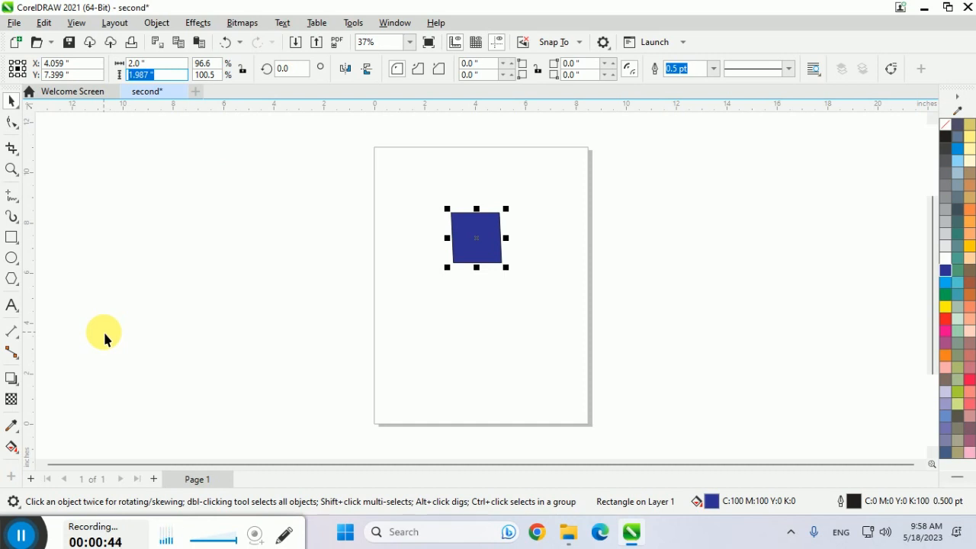
pyautogui.press('Return')
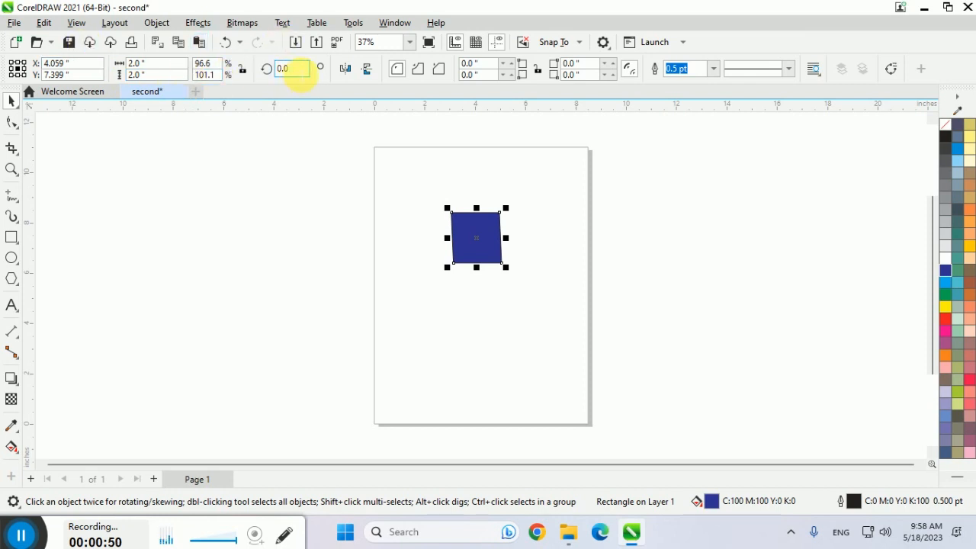
# Step: Try rotating the blue rectangle by 45 degrees, and undo the rotation
pyautogui.click(292, 68)
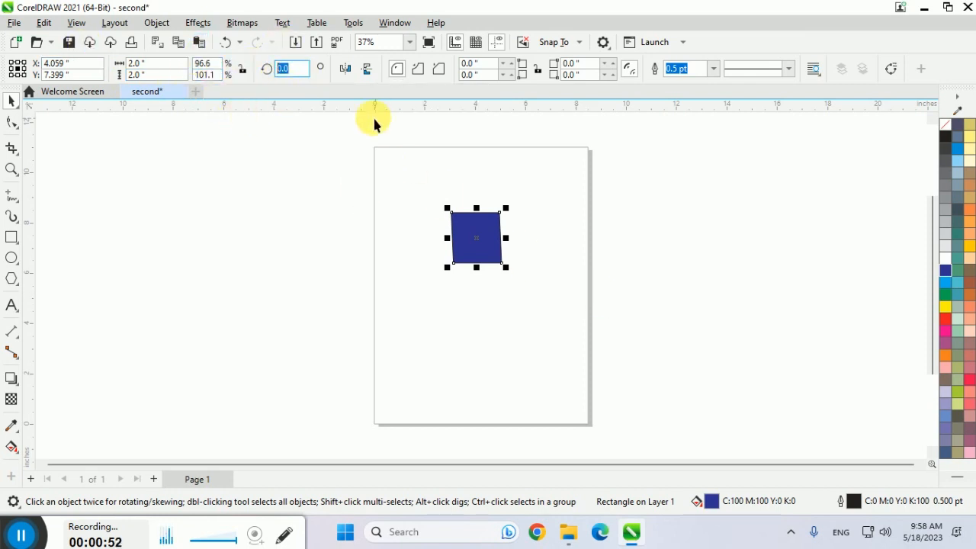
pyautogui.write('45')
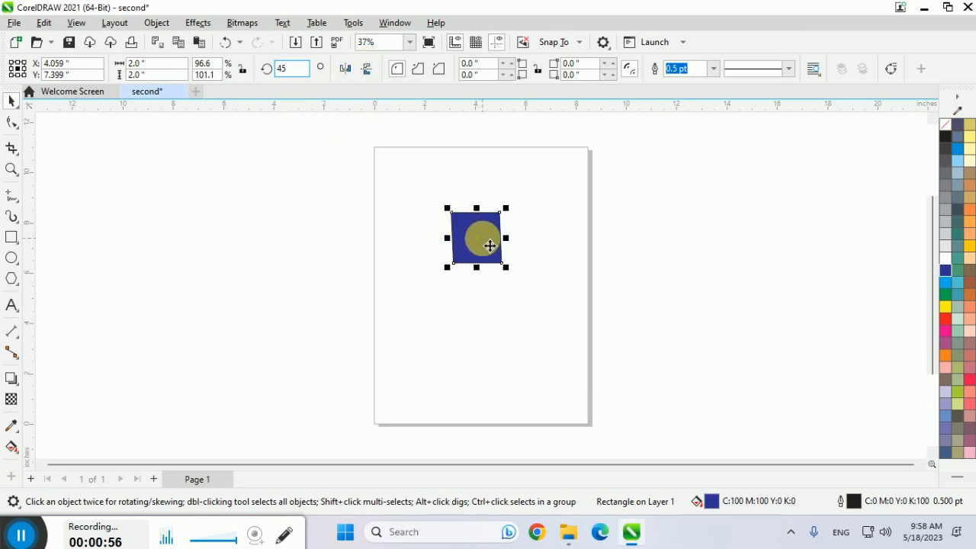
pyautogui.press('Return')
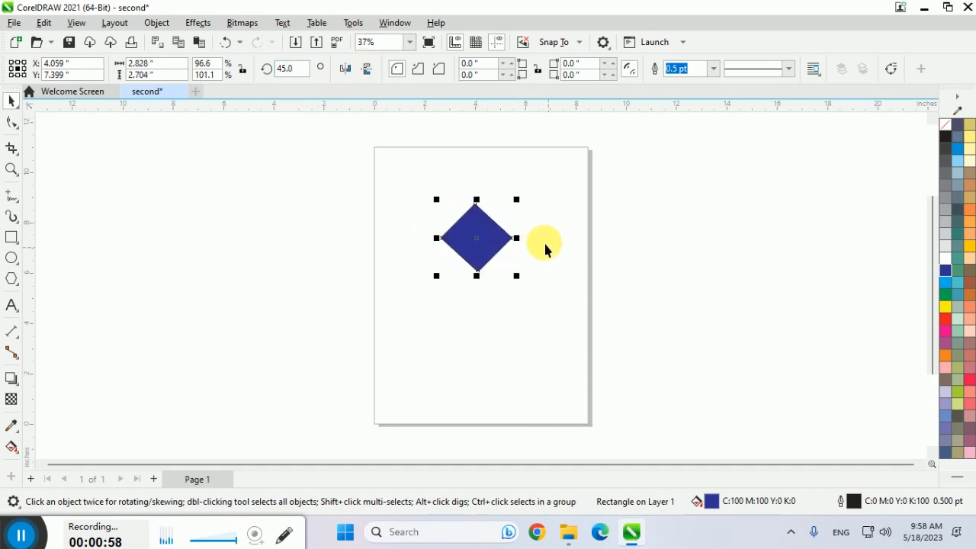
pyautogui.hotkey('ctrl', 'z')
# Step: Set the blue rectangle's rotation angle to 30 degrees, and change it to -30 degrees
pyautogui.click(293, 70)
pyautogui.write('30')
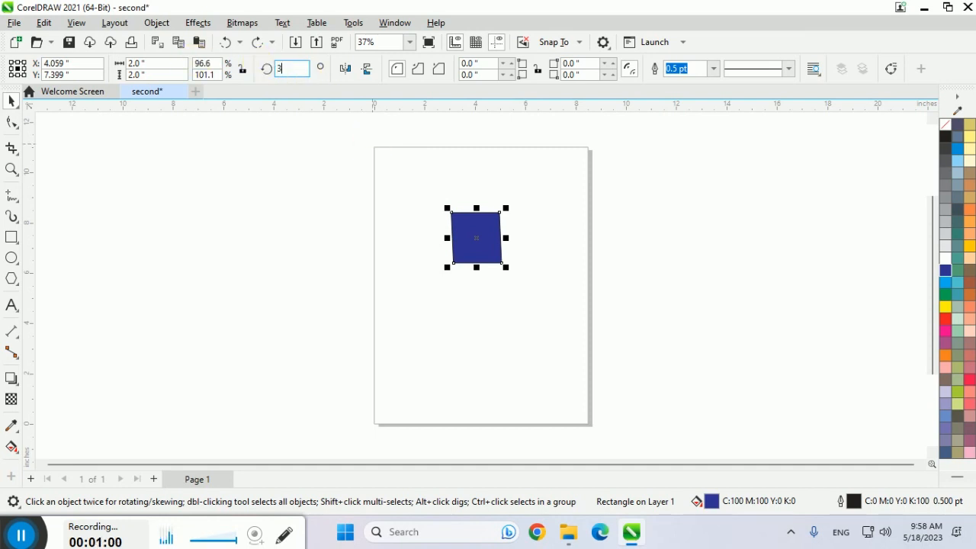
pyautogui.press('Return')
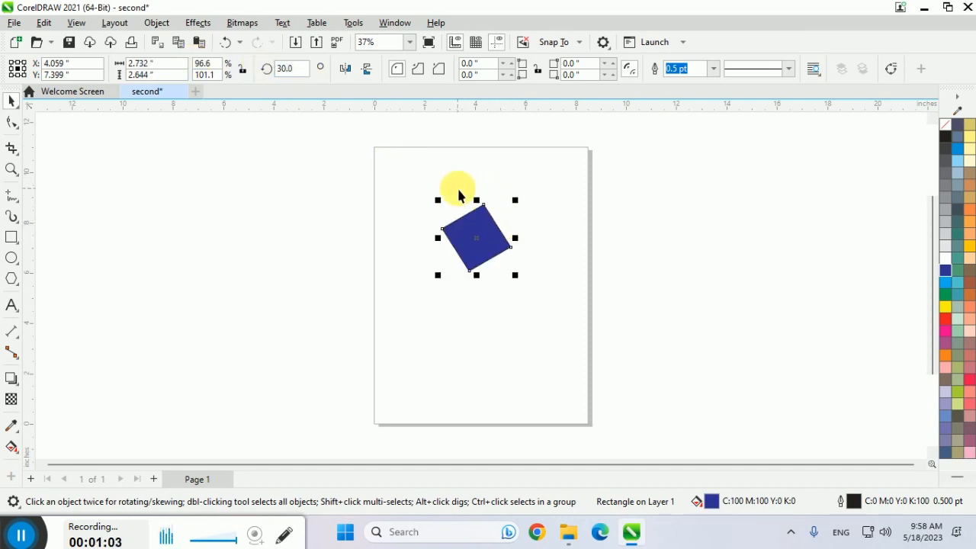
pyautogui.click(283, 69)
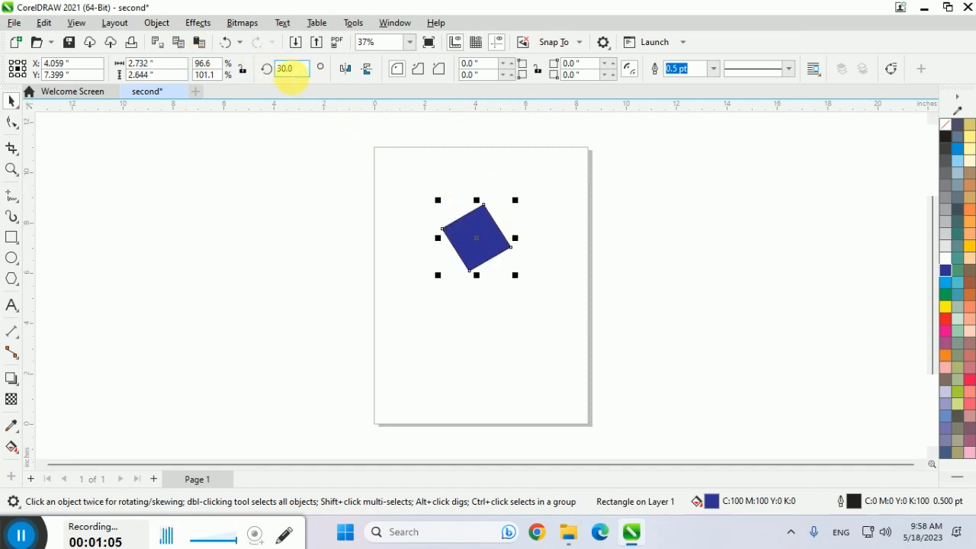
pyautogui.write('-30')
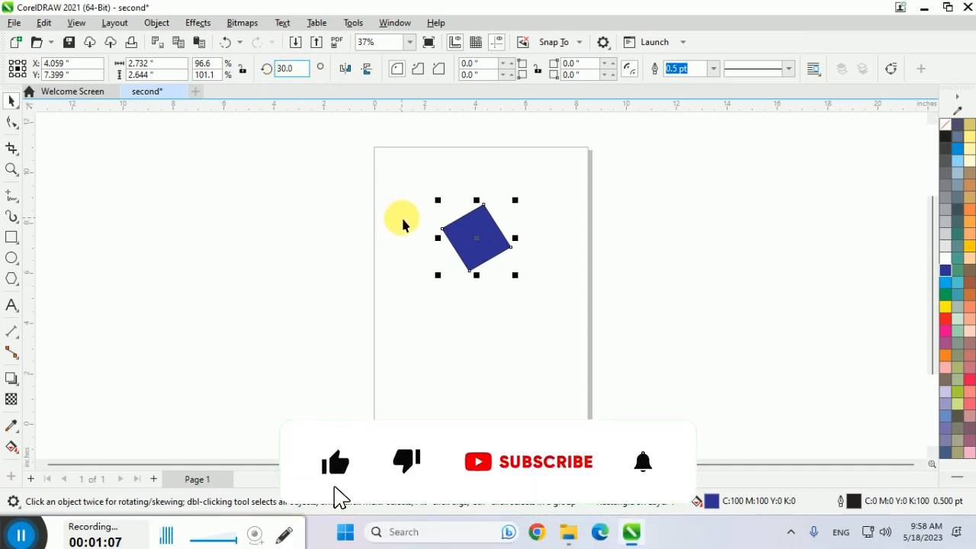
pyautogui.press('Return')
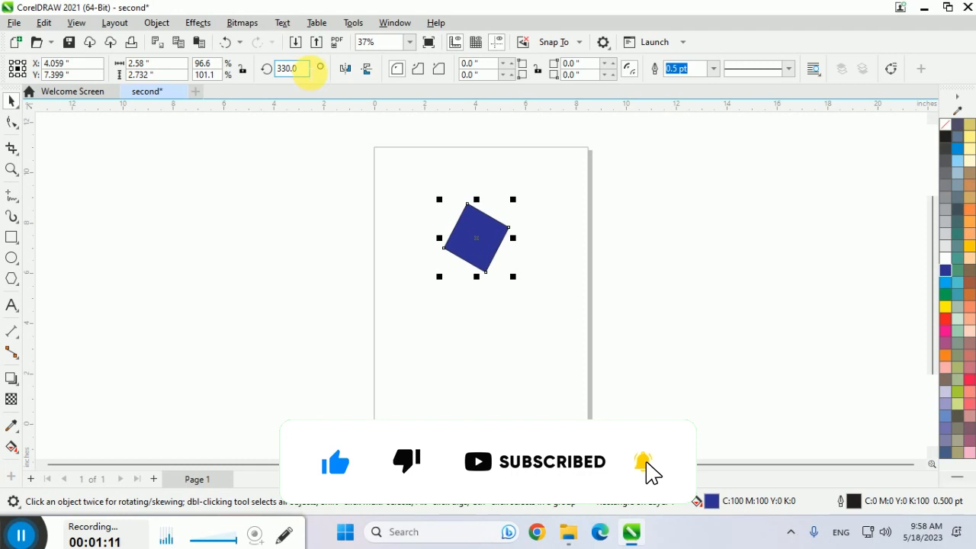
# Step: Reset the rectangle's rotation angle to 0 degrees and fill it with yellow
pyautogui.click(307, 70)
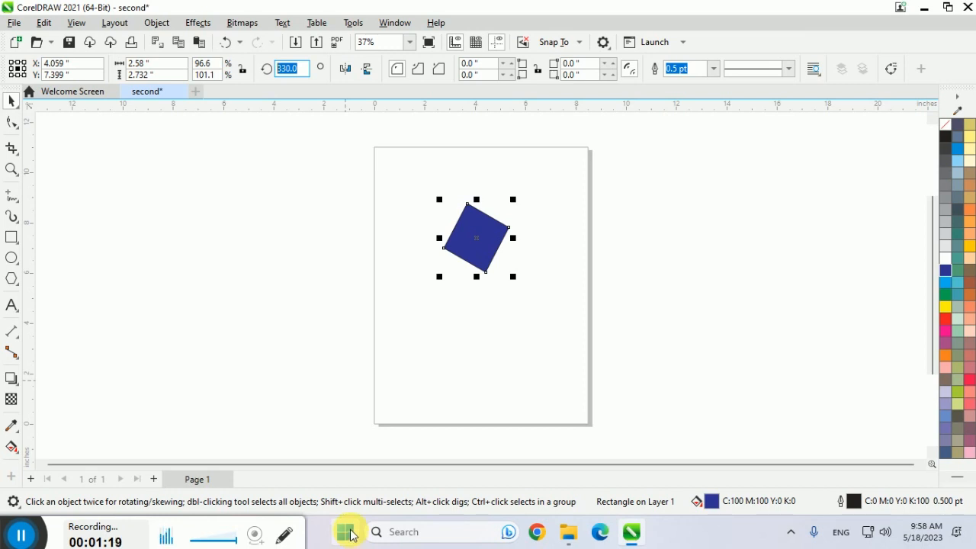
pyautogui.write('0')
pyautogui.press('Return')
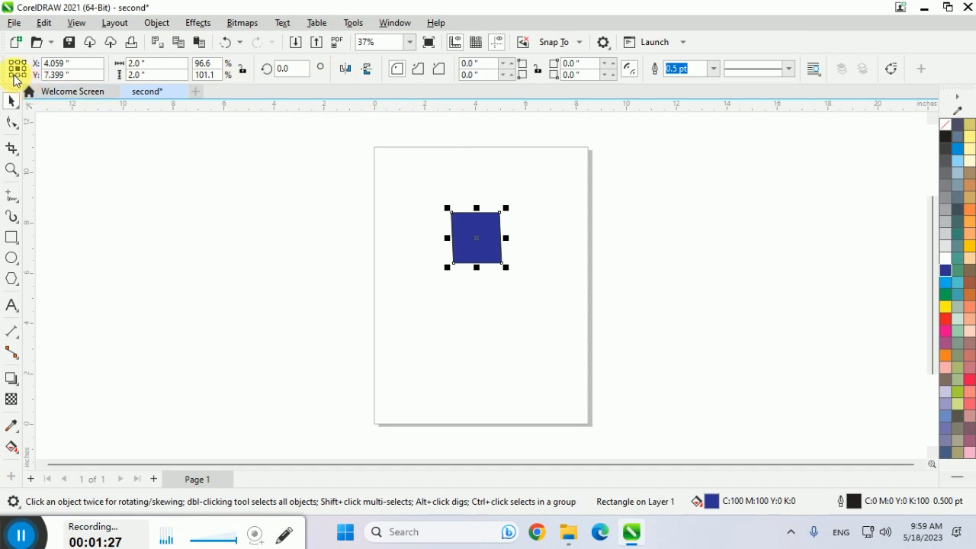
pyautogui.click(945, 306)
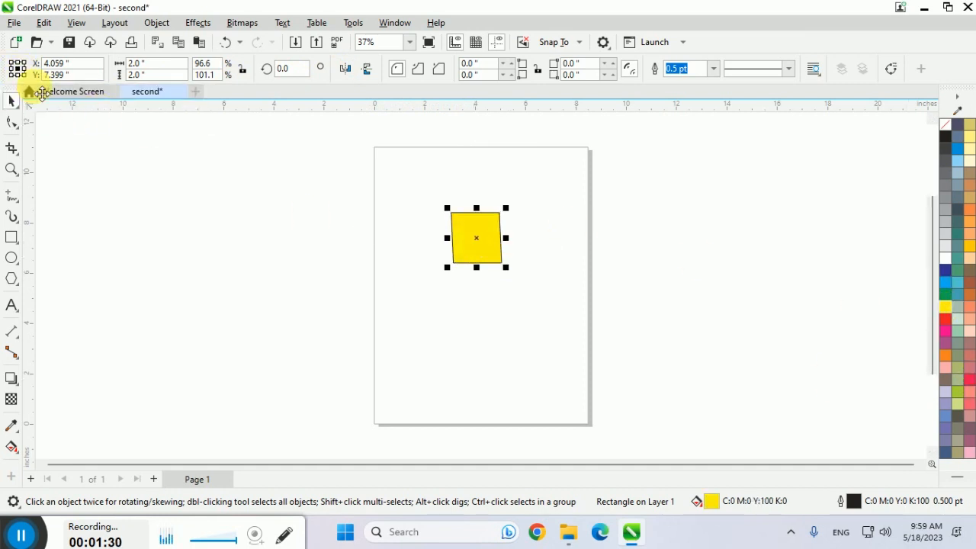
# Step: Mirror the yellow rectangle horizontally several times about its center point
pyautogui.click(349, 71)
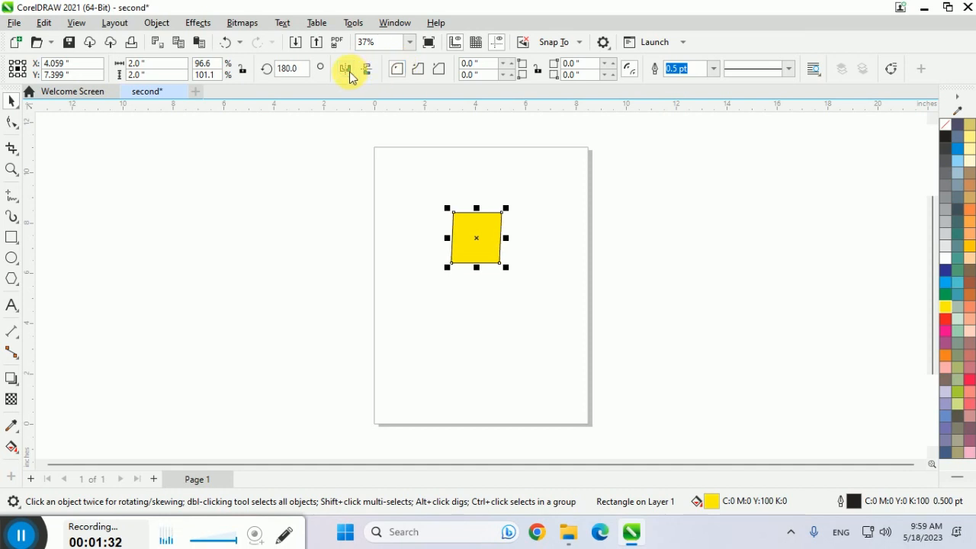
pyautogui.click(348, 71)
pyautogui.click(349, 71)
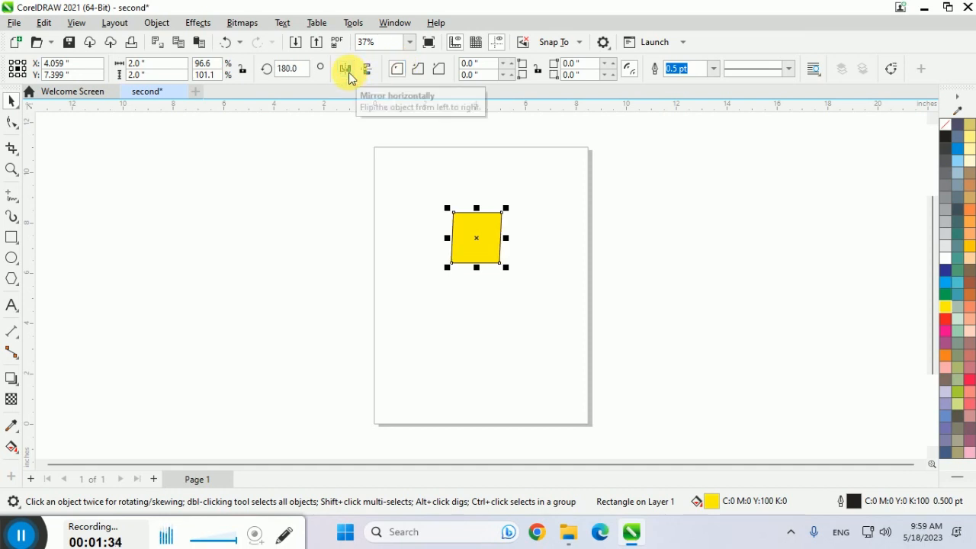
pyautogui.click(349, 71)
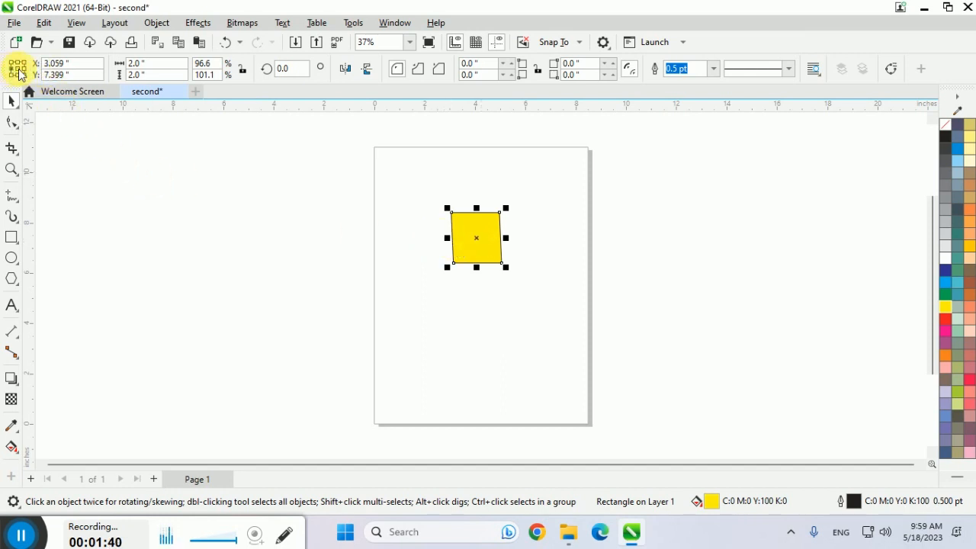
# Step: Mirror the yellow rectangle horizontally several times using its left-middle reference point
pyautogui.click(345, 73)
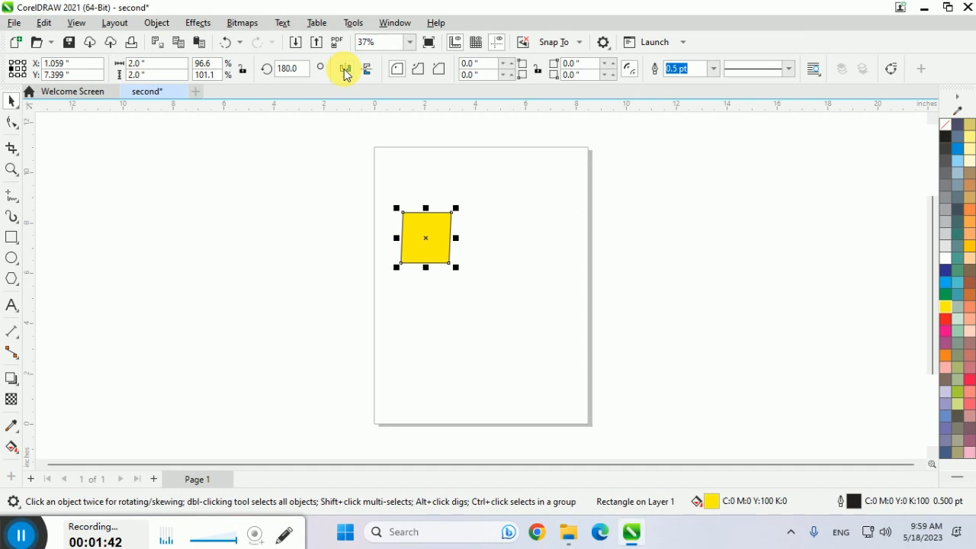
pyautogui.click(344, 72)
pyautogui.click(345, 72)
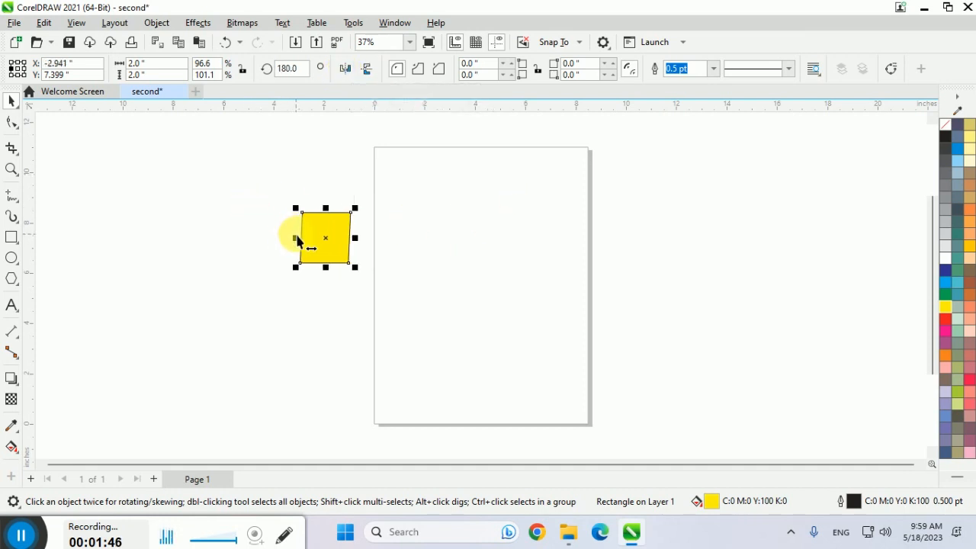
# Step: Mirror the yellow rectangle horizontally three times about its right-middle reference point and vertically twice about its bottom-center point
pyautogui.click(24, 69)
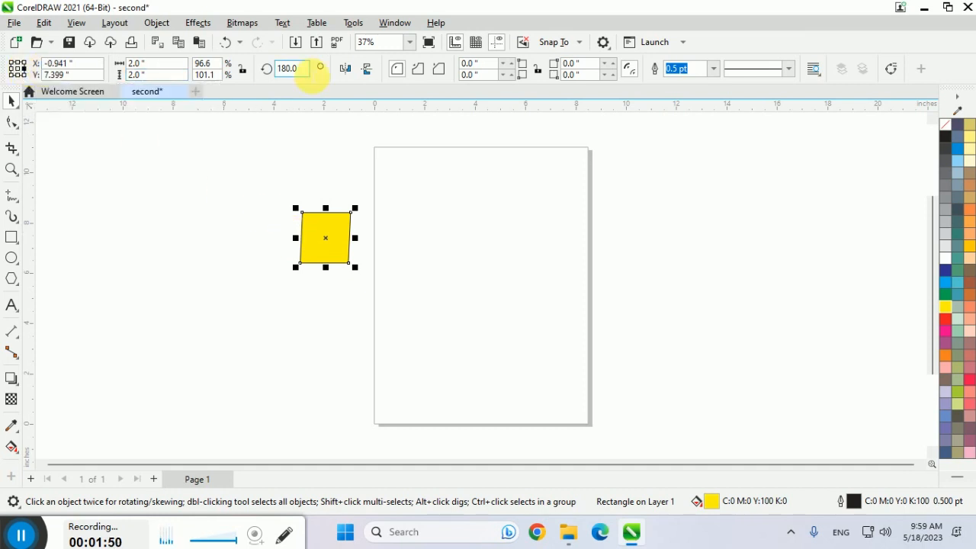
pyautogui.click(346, 71)
pyautogui.click(347, 72)
pyautogui.click(347, 72)
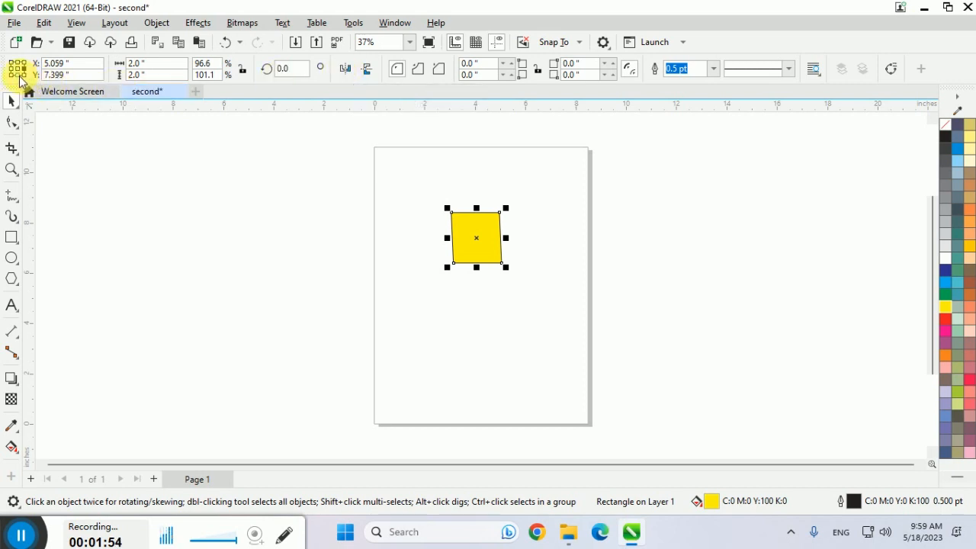
pyautogui.click(368, 69)
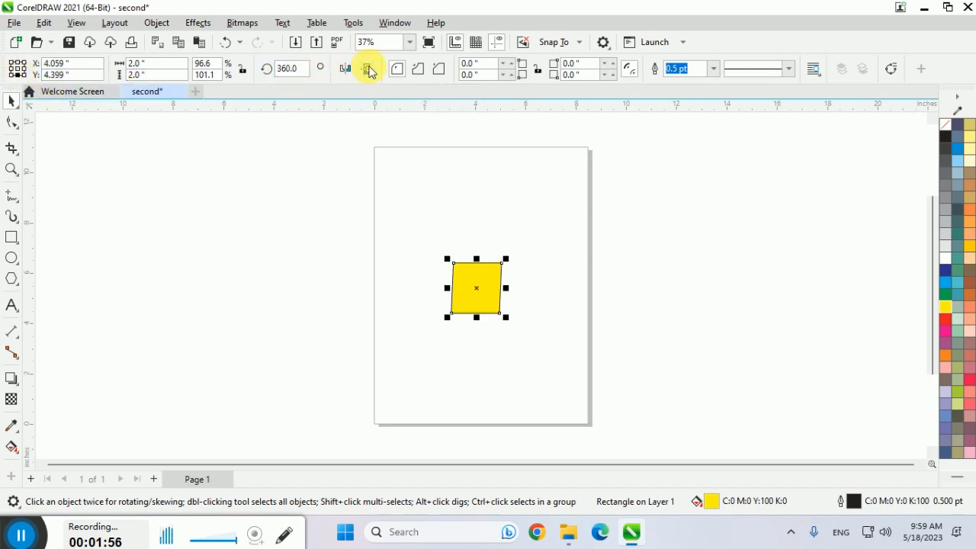
pyautogui.click(368, 69)
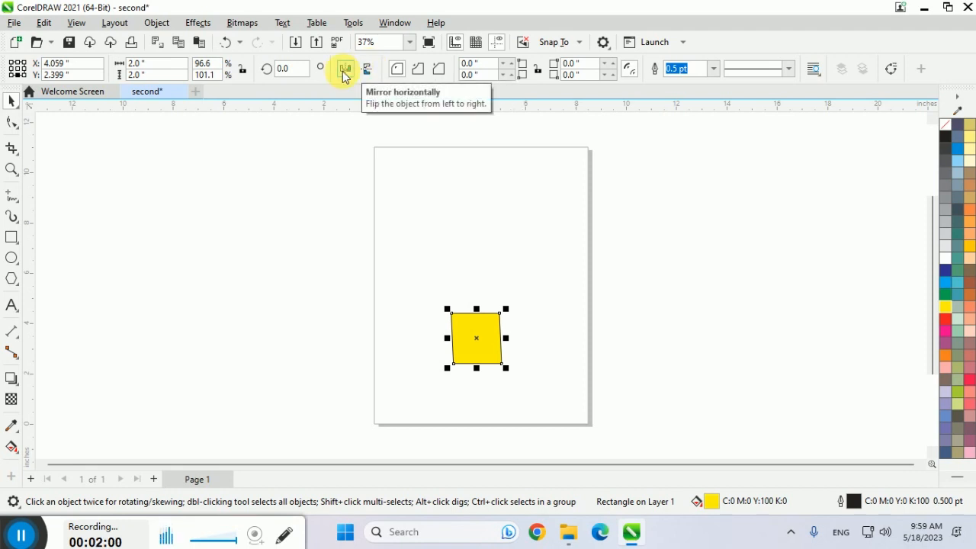
# Step: Delete the yellow rectangle and draw a new square about 2.47 inches on each side near the page's middle
pyautogui.press('Delete')
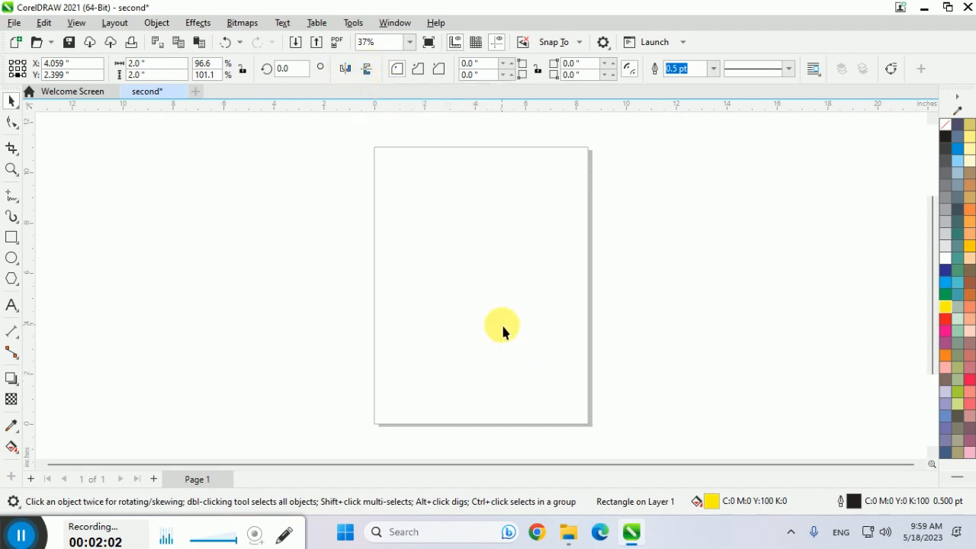
pyautogui.click(12, 237)
pyautogui.moveTo(424, 231); pyautogui.dragTo(486, 293)
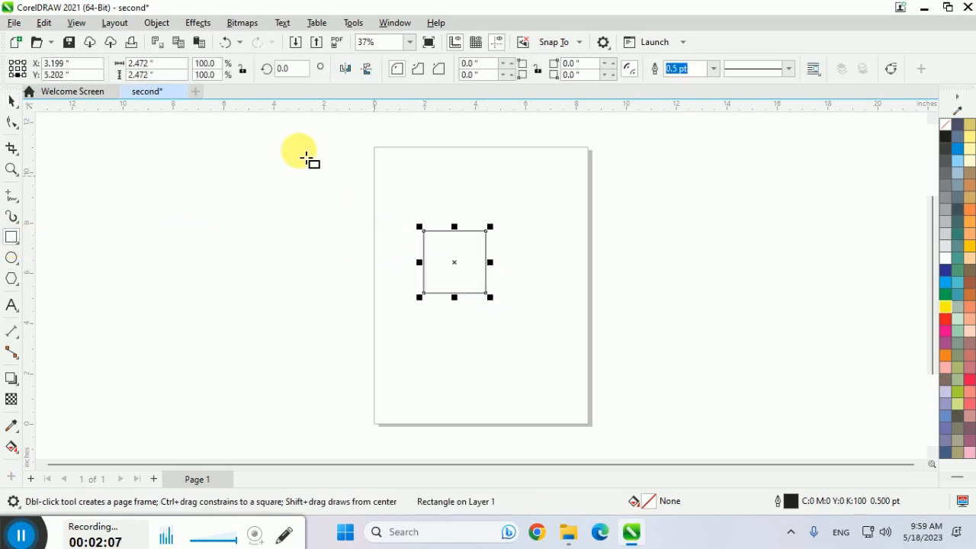
# Step: Lock the new square's width-to-height ratio and set its width to 2 inches
pyautogui.click(156, 64)
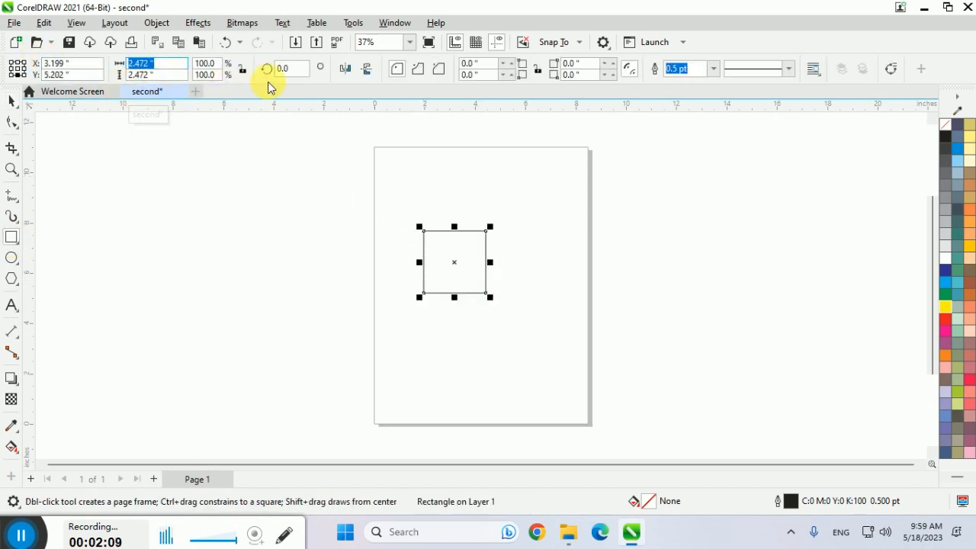
pyautogui.click(243, 69)
pyautogui.click(156, 64)
pyautogui.write('2')
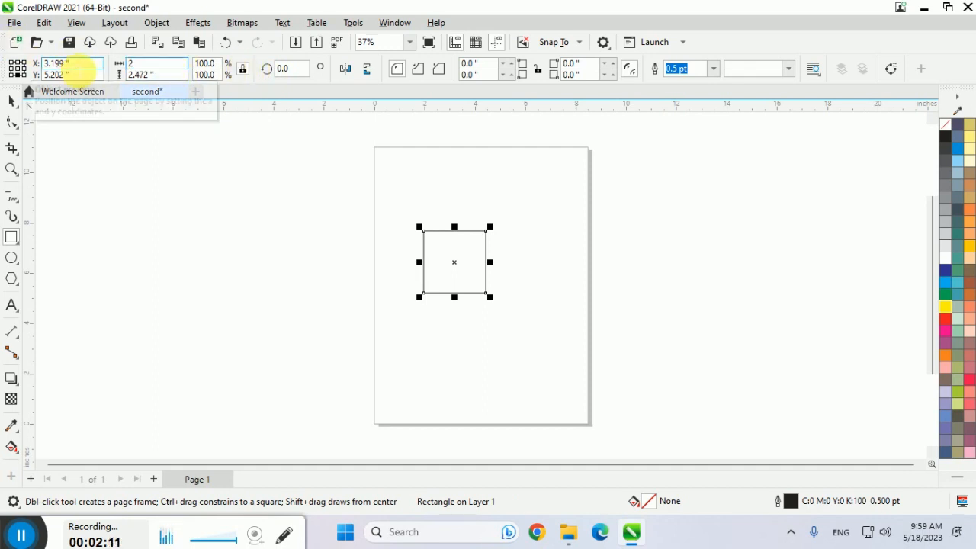
pyautogui.press('Return')
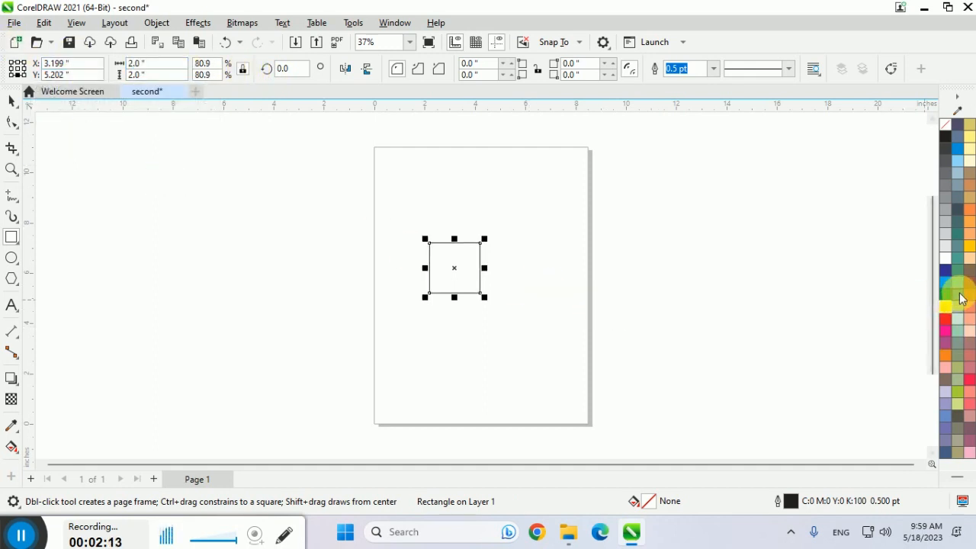
# Step: Fill the square with light green (C:40 M:0 Y:40 K:0) and reselect it with the Pick tool
pyautogui.click(958, 332)
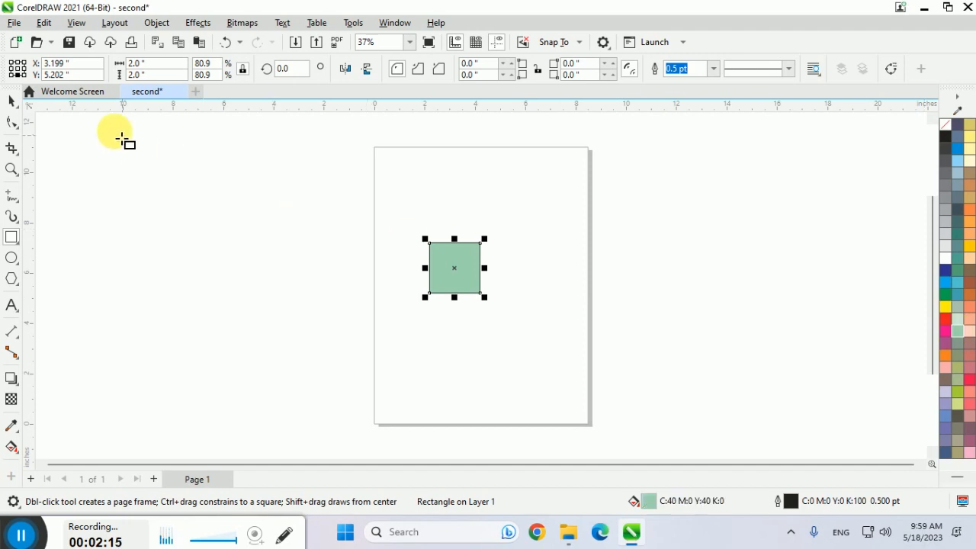
pyautogui.click(11, 100)
pyautogui.click(298, 237)
pyautogui.moveTo(392, 215); pyautogui.dragTo(501, 314)
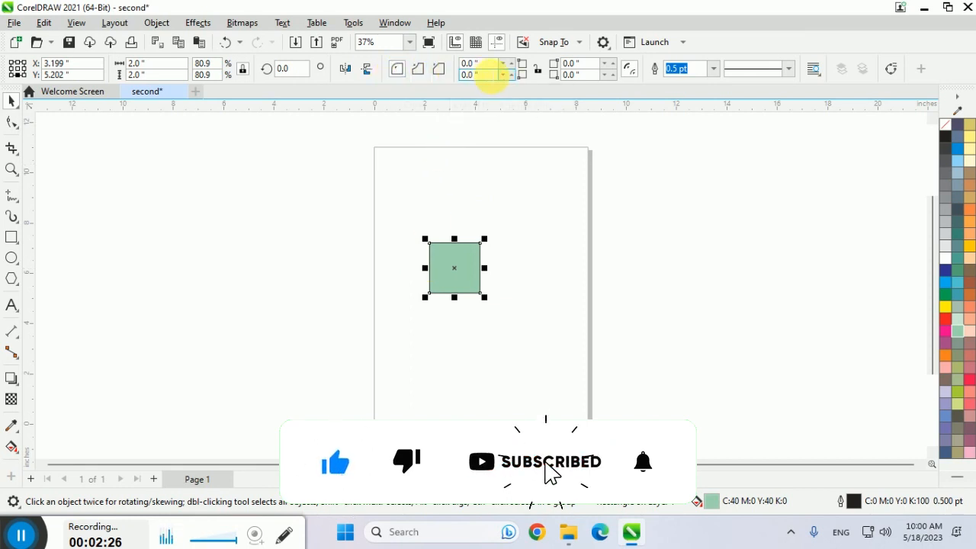
# Step: Round only the green square's top-left corner with a radius of 2 inches
pyautogui.click(468, 64)
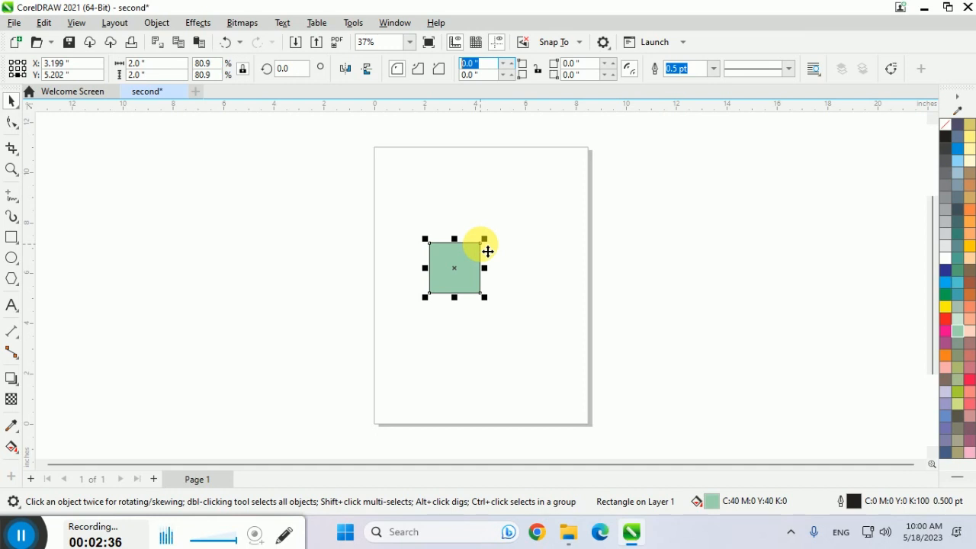
pyautogui.write('2')
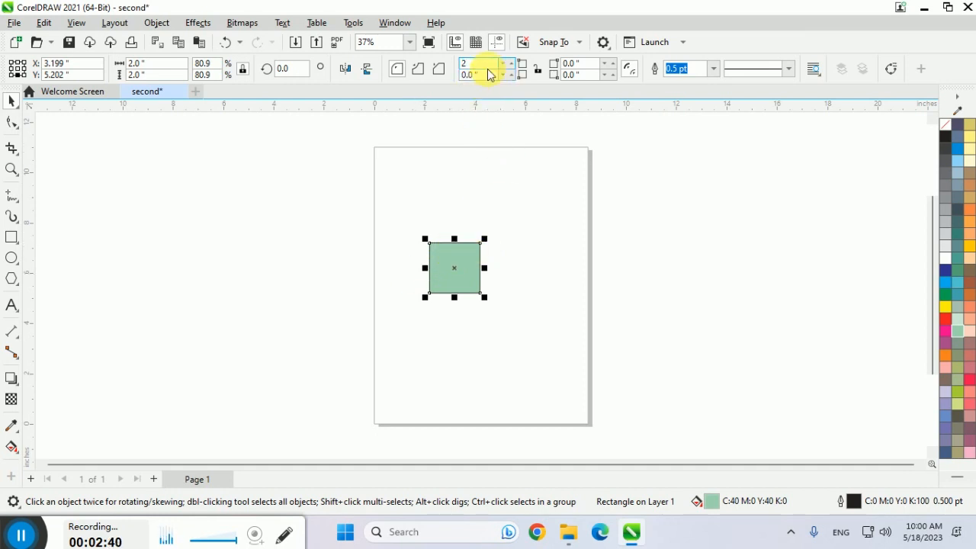
pyautogui.press('Return')
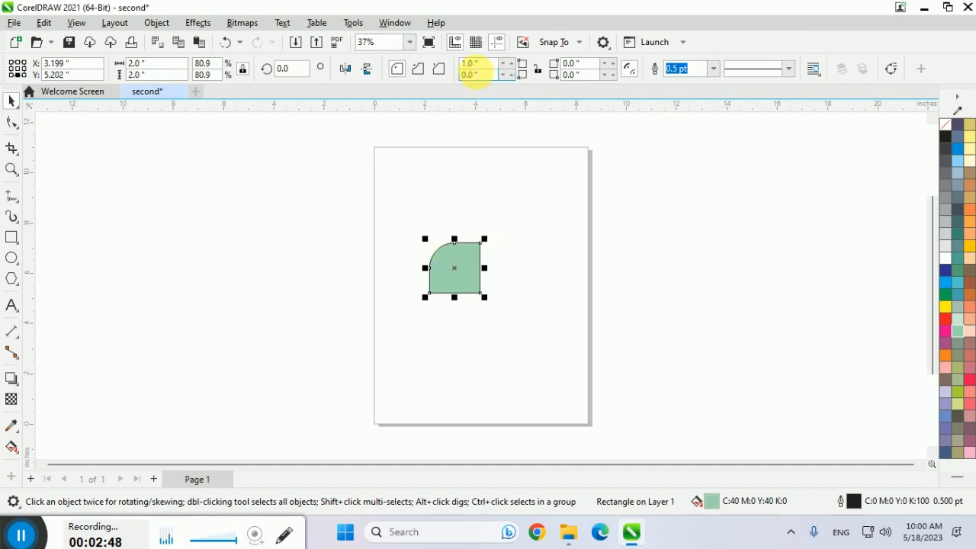
pyautogui.doubleClick(470, 64)
pyautogui.write('2')
pyautogui.press('Return')
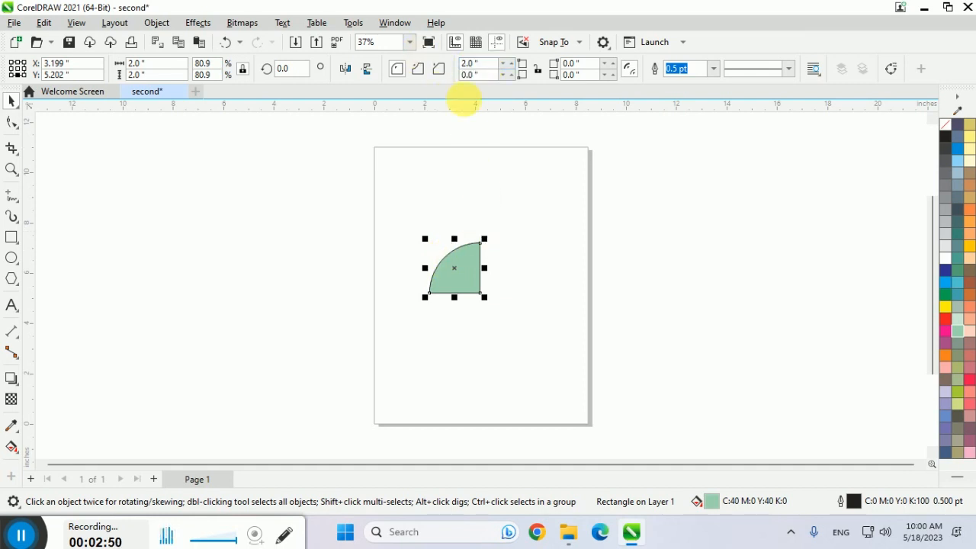
# Step: Round the green square's bottom-right corner with a radius of 2 inches to form a leaf shape, and deselect it
pyautogui.doubleClick(581, 74)
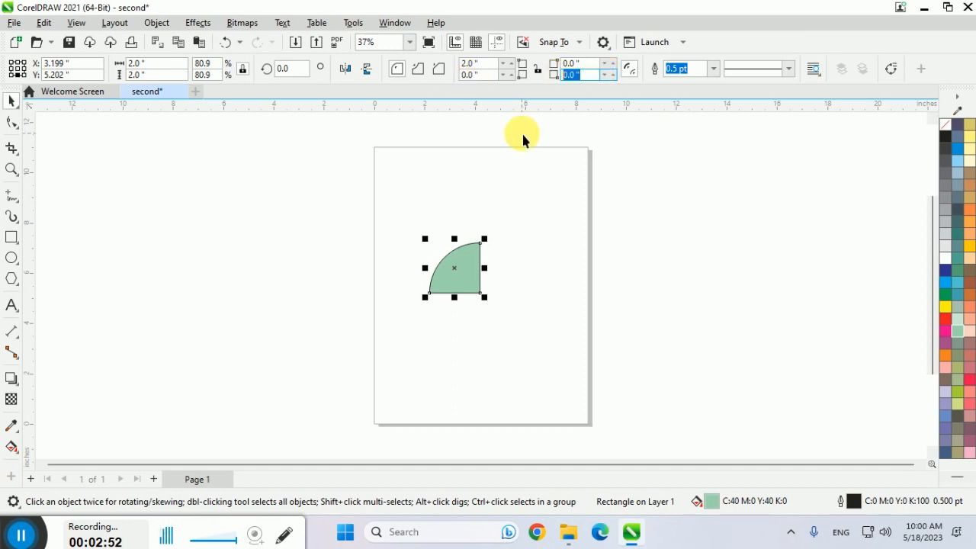
pyautogui.write('2')
pyautogui.press('Return')
pyautogui.click(517, 379)
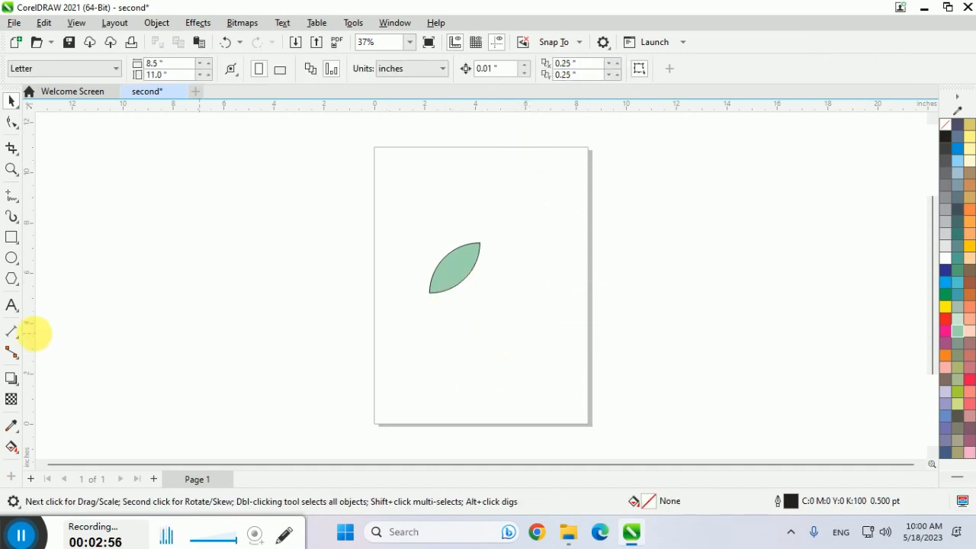
# Step: Draw an ellipse about 1.14 by 3.52 inches beside the leaf shape and rotate it to about 316.2 degrees
pyautogui.click(12, 258)
pyautogui.moveTo(541, 290); pyautogui.dragTo(508, 378)
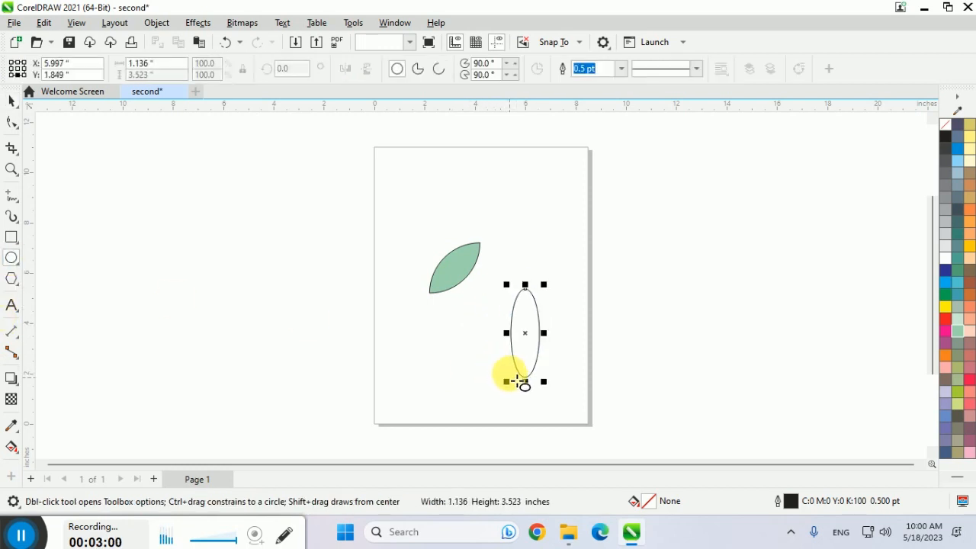
pyautogui.click(12, 101)
pyautogui.click(528, 333)
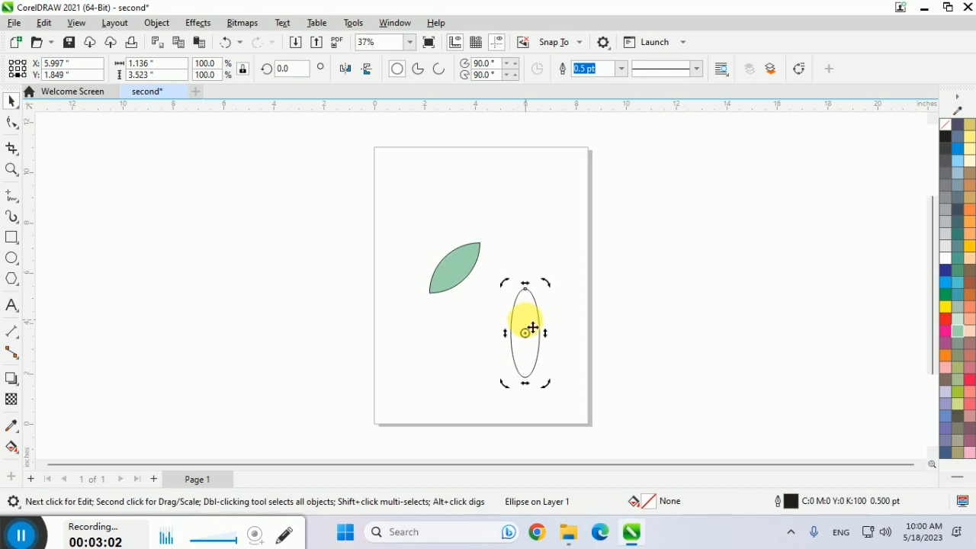
pyautogui.moveTo(547, 286); pyautogui.dragTo(498, 294)
pyautogui.click(625, 328)
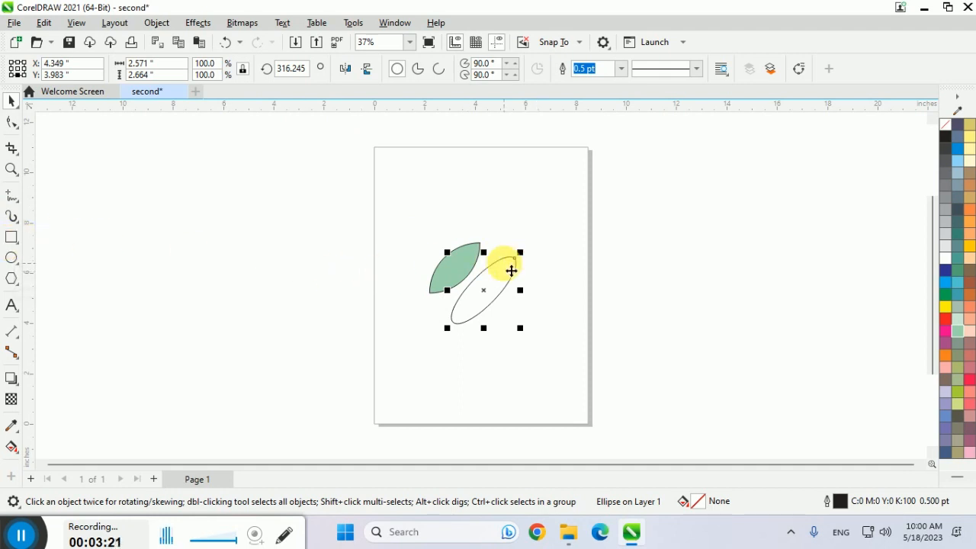
# Step: Move the ellipse to the page's upper right and the green leaf shape to its upper left for comparison
pyautogui.click(560, 259)
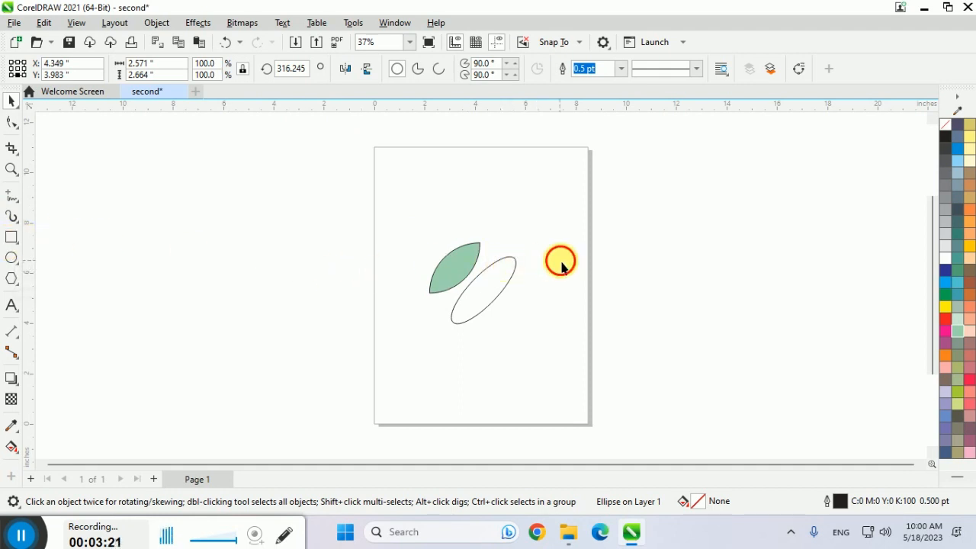
pyautogui.click(520, 271)
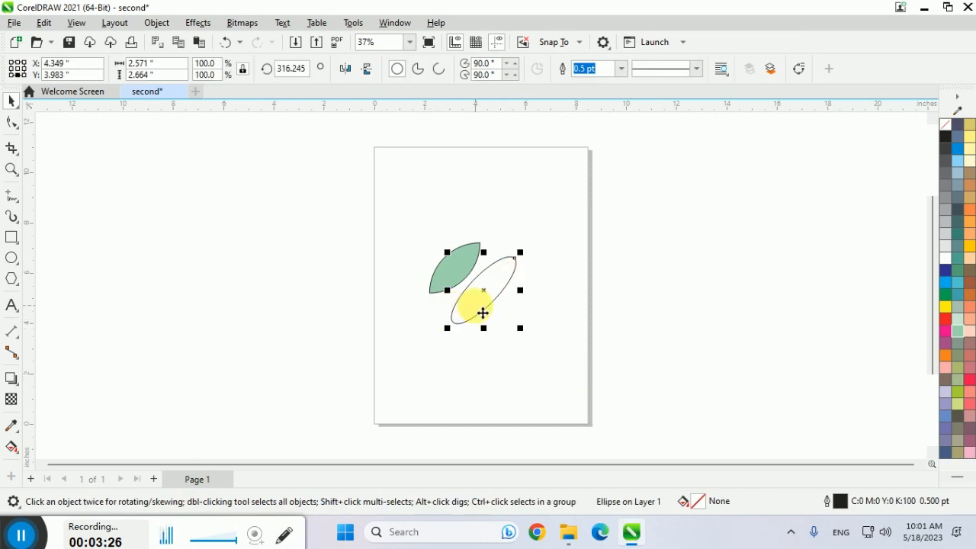
pyautogui.moveTo(482, 311); pyautogui.dragTo(543, 234)
pyautogui.moveTo(450, 279); pyautogui.dragTo(412, 288)
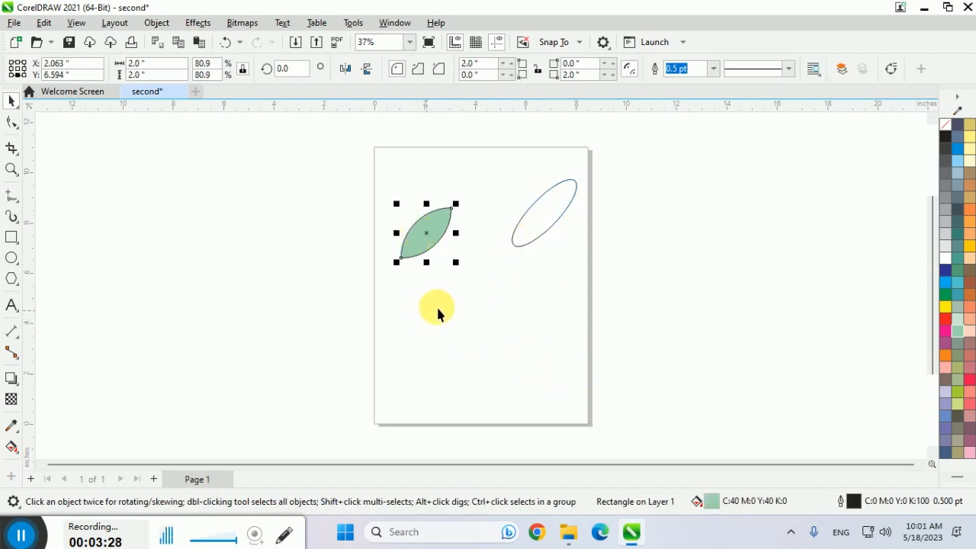
pyautogui.click(526, 238)
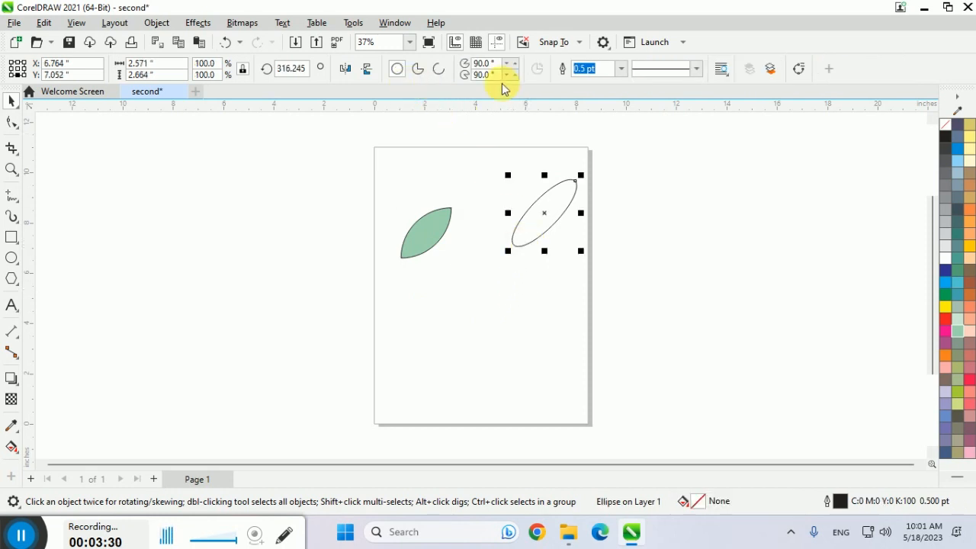
pyautogui.click(442, 223)
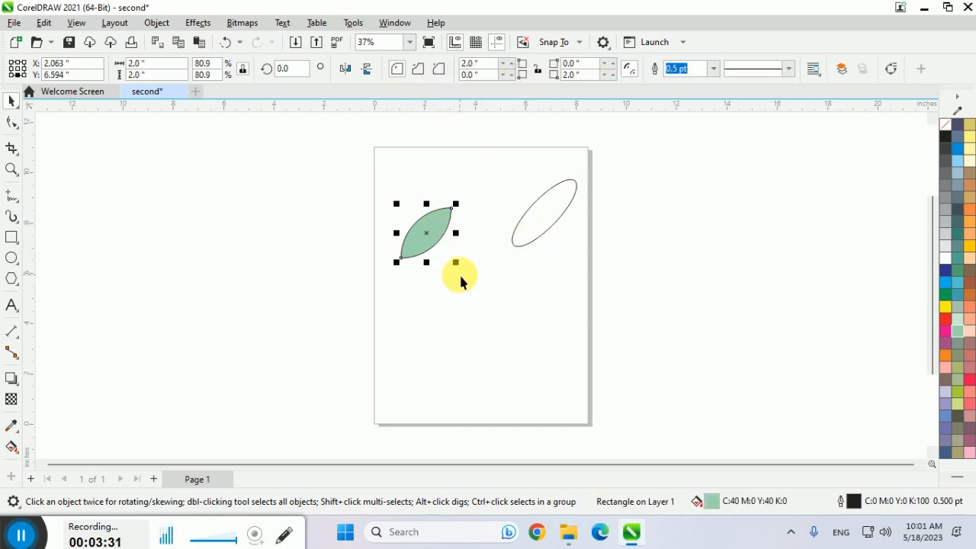
pyautogui.click(554, 230)
# Step: Set the leaf shape's top-left and bottom-right corner radii to 1 inch each
pyautogui.click(430, 244)
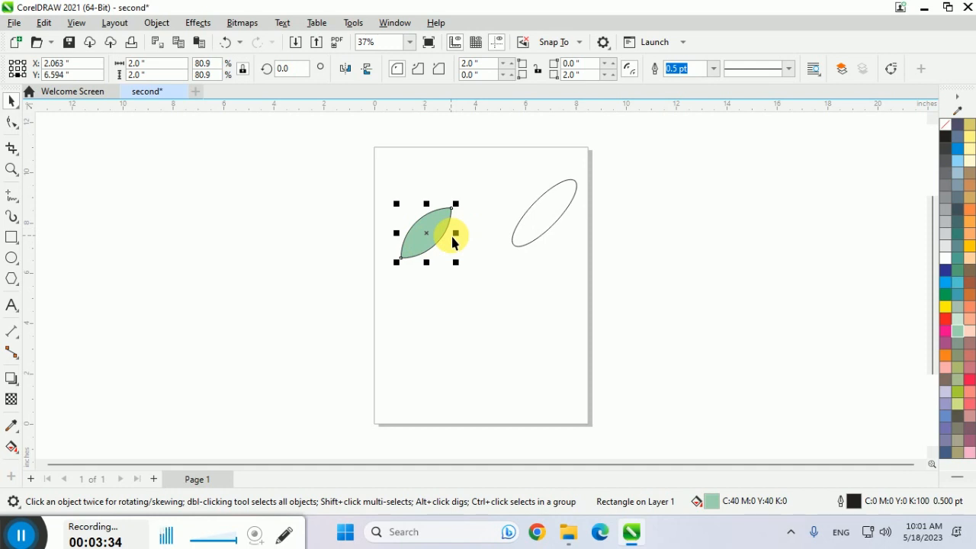
pyautogui.click(479, 64)
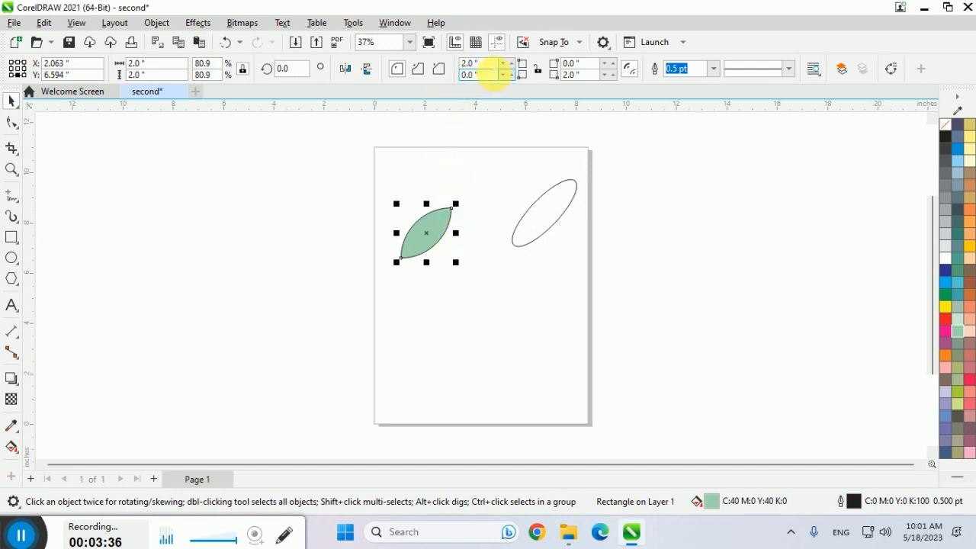
pyautogui.write('1')
pyautogui.moveTo(588, 74); pyautogui.dragTo(496, 30)
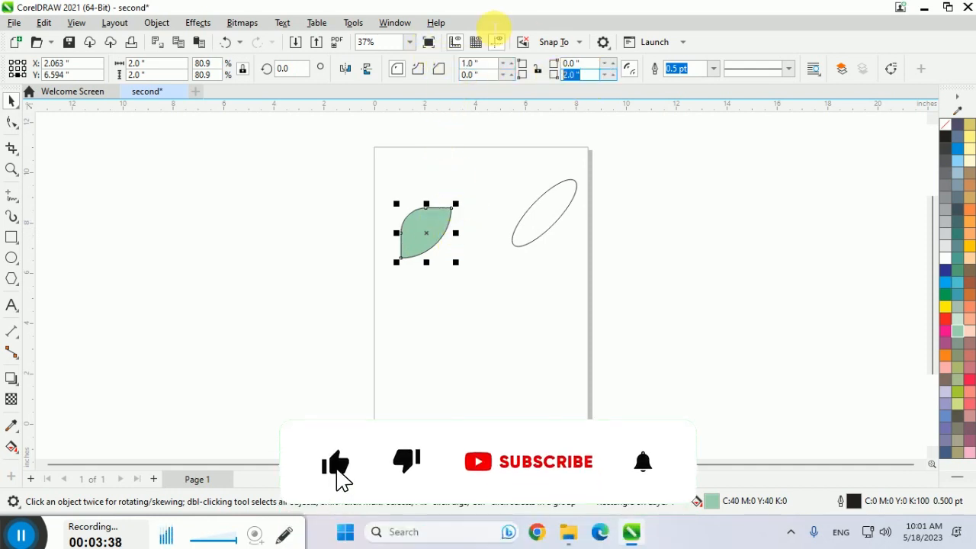
pyautogui.write('1')
pyautogui.press('Return')
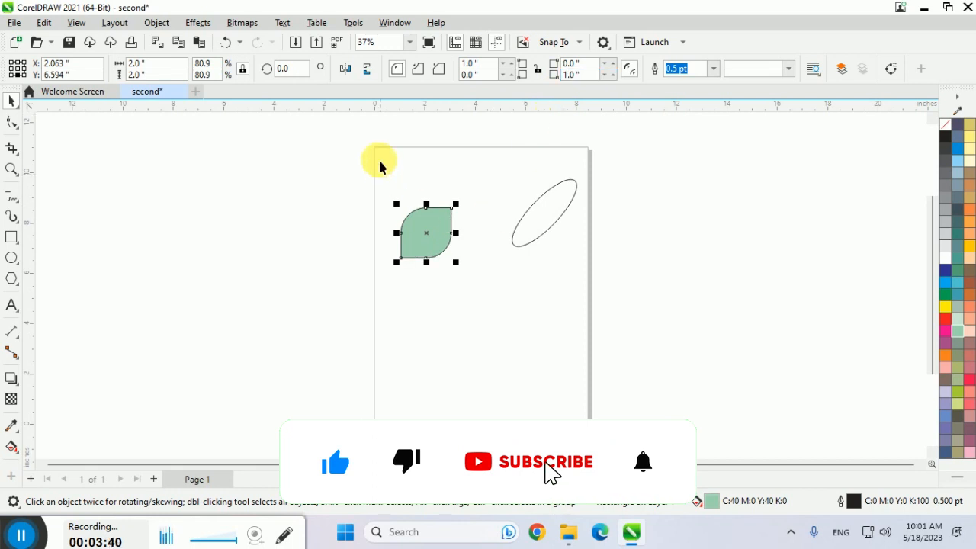
# Step: Switch the green shape's corner style to scalloped and then to chamfered
pyautogui.click(418, 70)
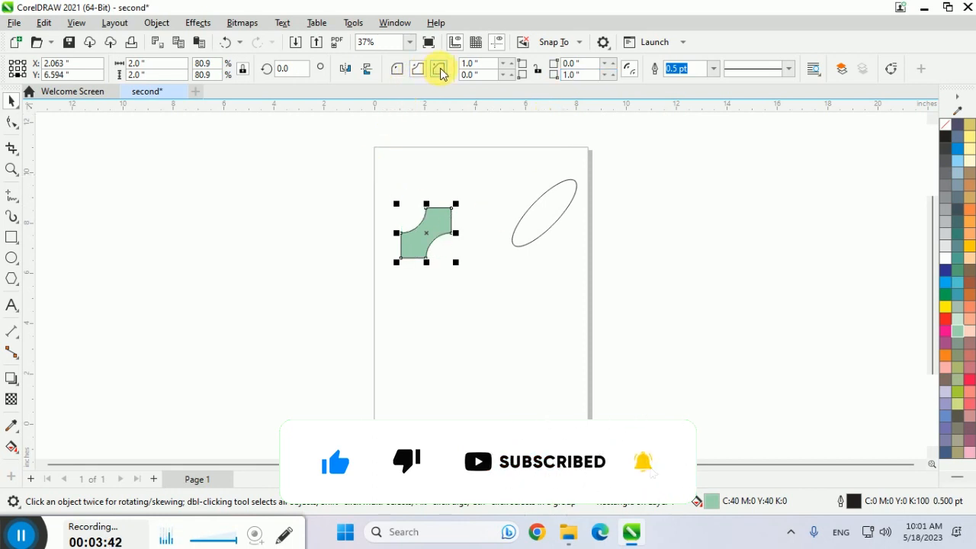
pyautogui.click(441, 71)
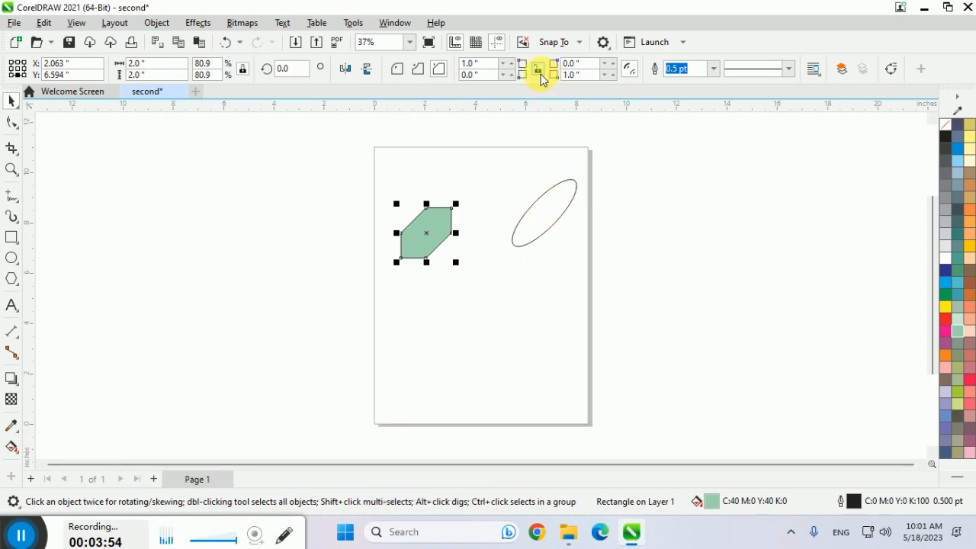
# Step: Set the green shape's top-left and bottom-right corner sizes to 0 and reselect the shape
pyautogui.click(475, 63)
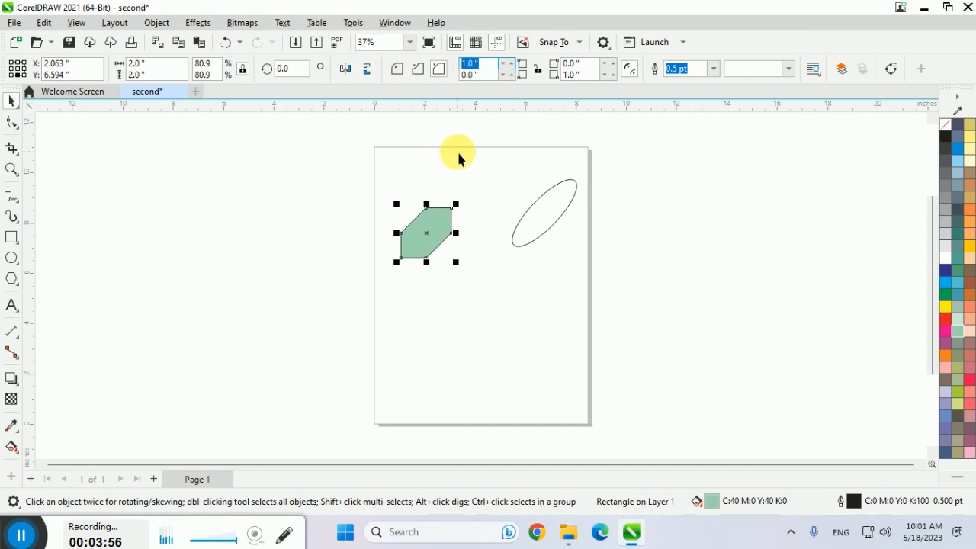
pyautogui.write('0')
pyautogui.press('Return')
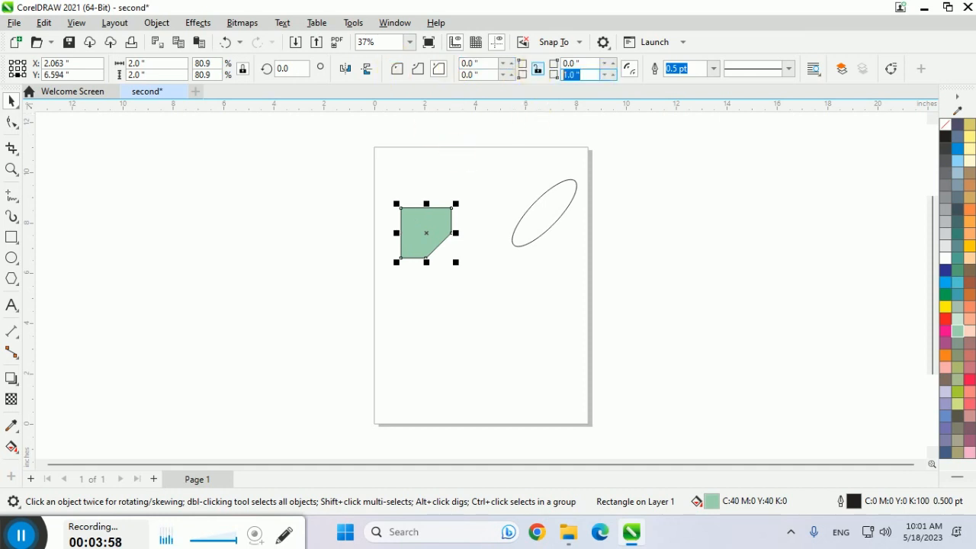
pyautogui.click(527, 71)
pyautogui.click(694, 288)
pyautogui.click(418, 252)
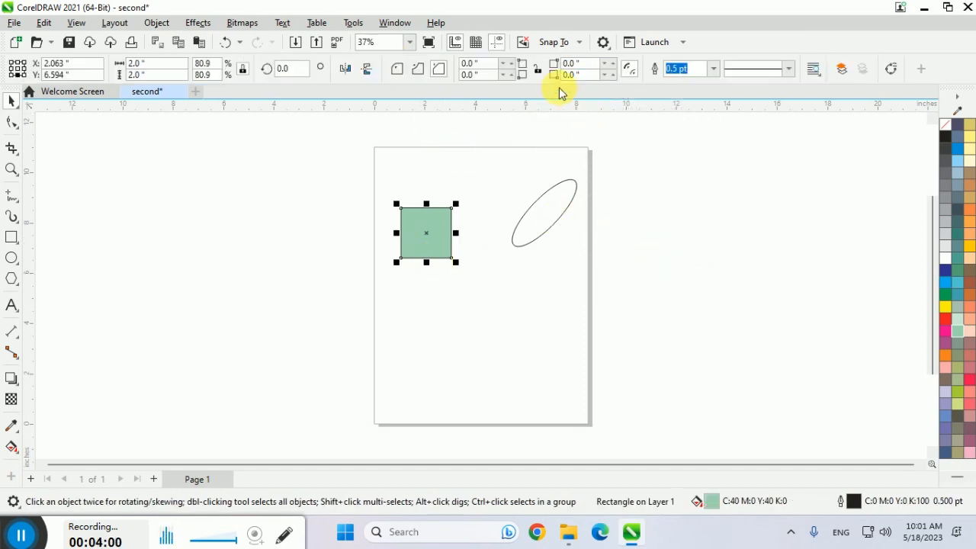
# Step: Link the four corners for simultaneous editing and chamfer all of them by 0.5 inches
pyautogui.click(485, 65)
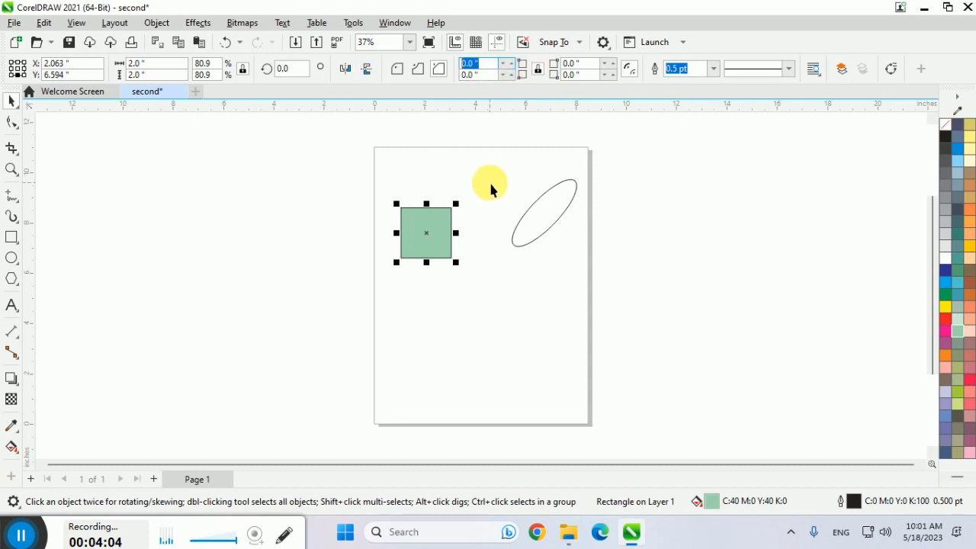
pyautogui.write('.5')
pyautogui.press('Return')
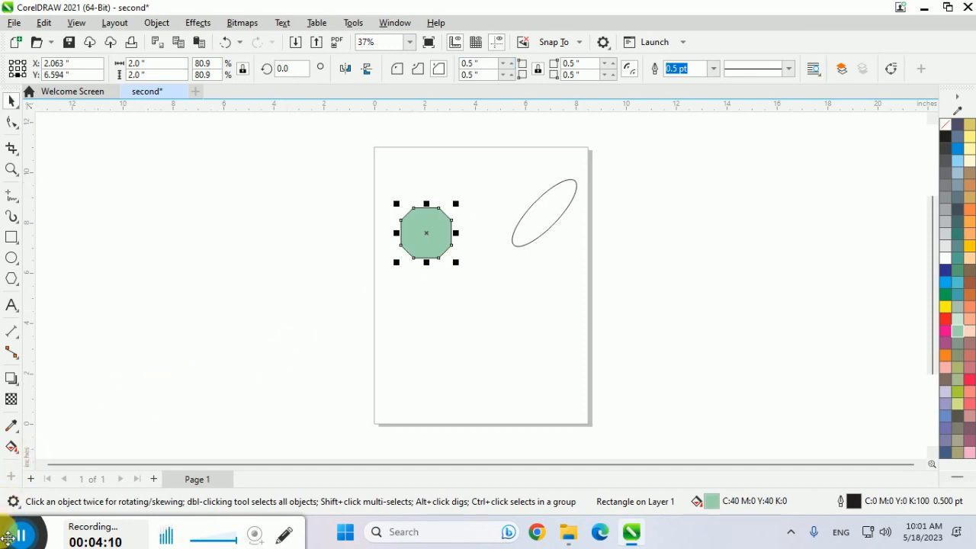
pyautogui.moveTo(21, 546); pyautogui.dragTo(96, 510)
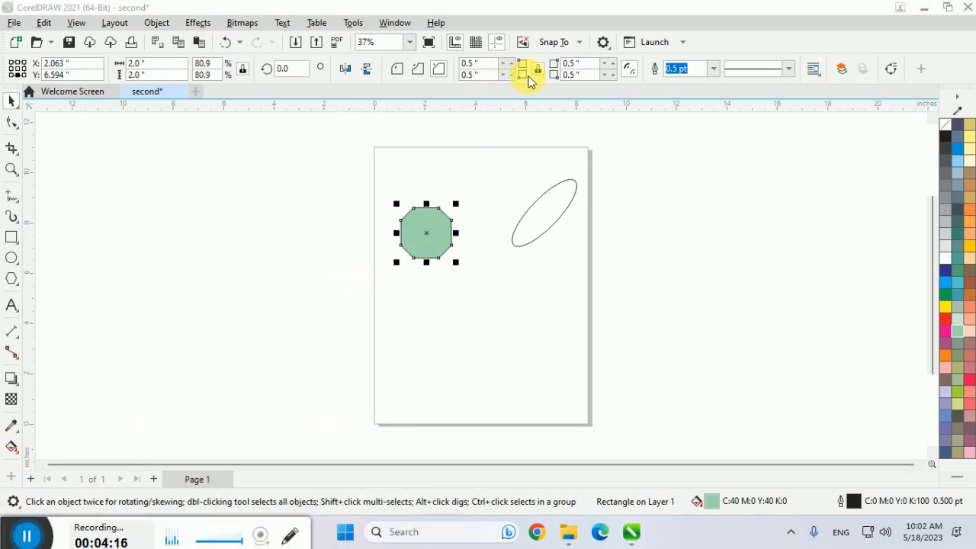
# Step: Reset all four linked corners to 0, chamfer them by 0.5 inches again, and reselect the green shape
pyautogui.click(477, 64)
pyautogui.write('0')
pyautogui.press('Return')
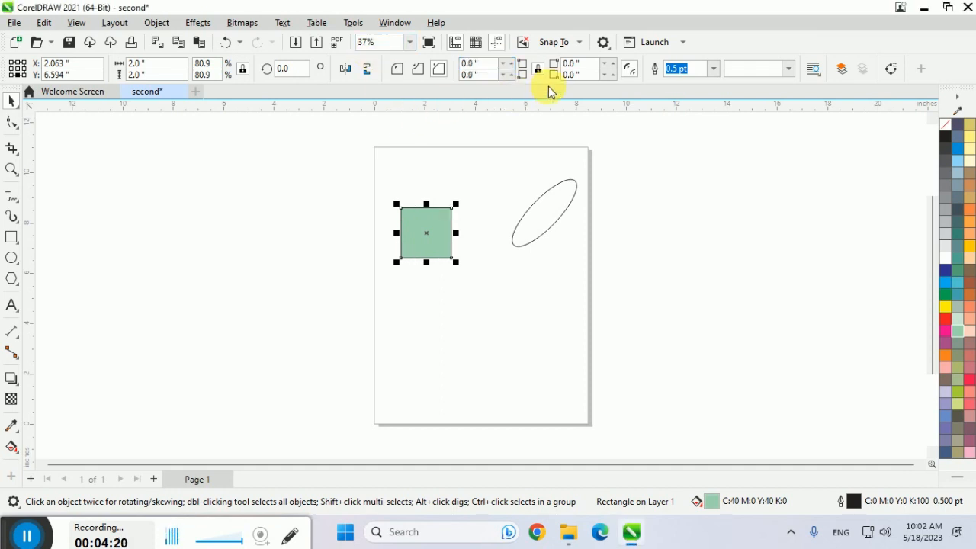
pyautogui.click(488, 65)
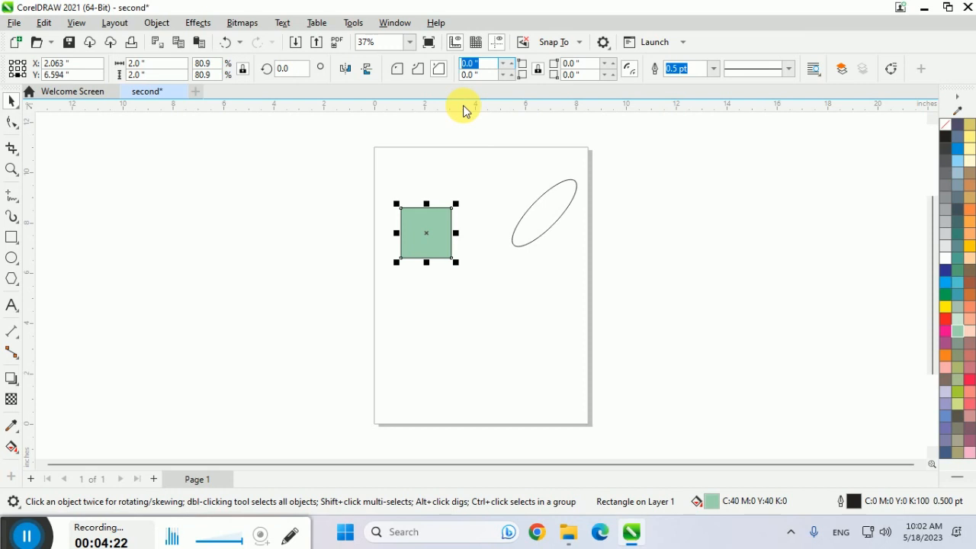
pyautogui.write('0.5')
pyautogui.press('Return')
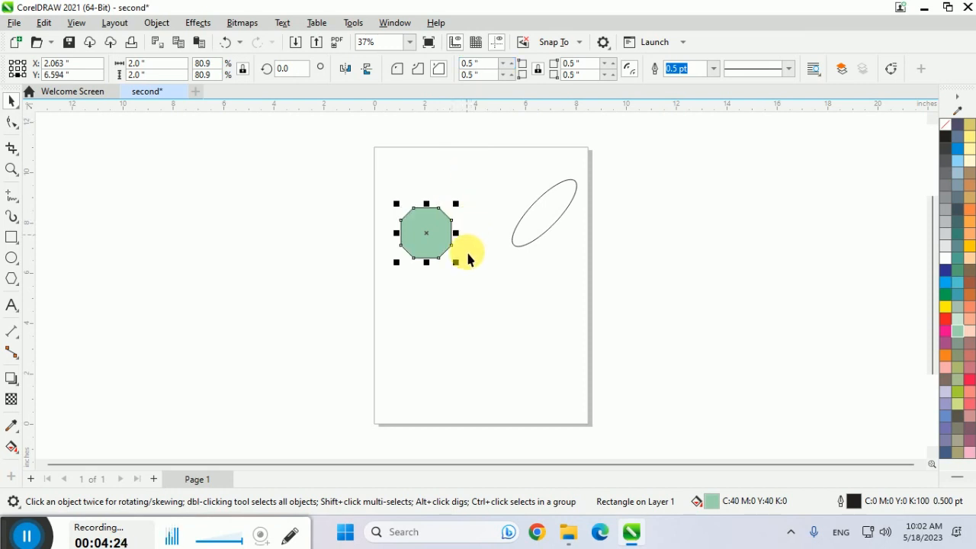
pyautogui.click(454, 316)
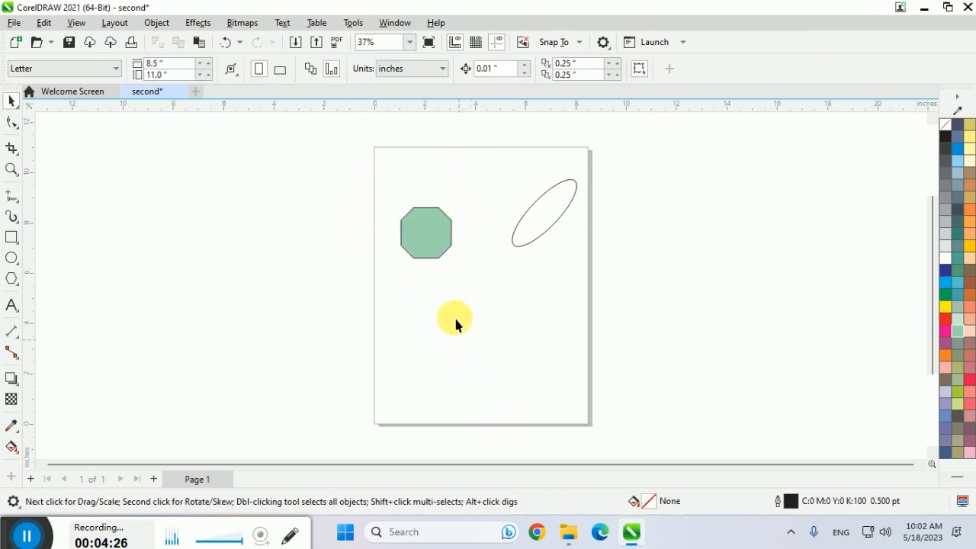
pyautogui.click(433, 216)
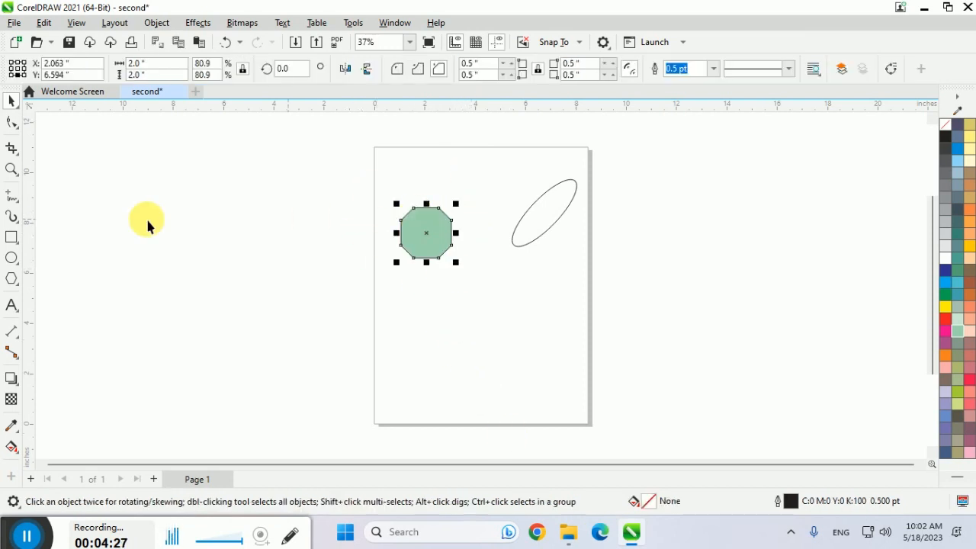
# Step: Draw a three-sided polygon about 2.11 by 1.87 inches below the green octagon and increase its number of sides to 7
pyautogui.click(11, 280)
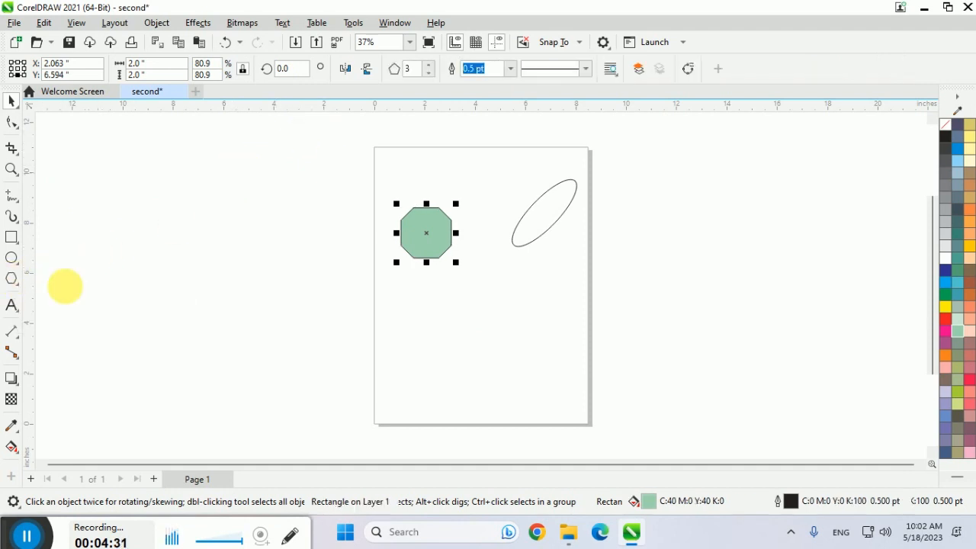
pyautogui.moveTo(419, 309)
pyautogui.mouseDown()
pyautogui.moveTo(477, 358)
pyautogui.moveTo(449, 343)
pyautogui.moveTo(466, 338)
pyautogui.moveTo(454, 333)
pyautogui.mouseUp()
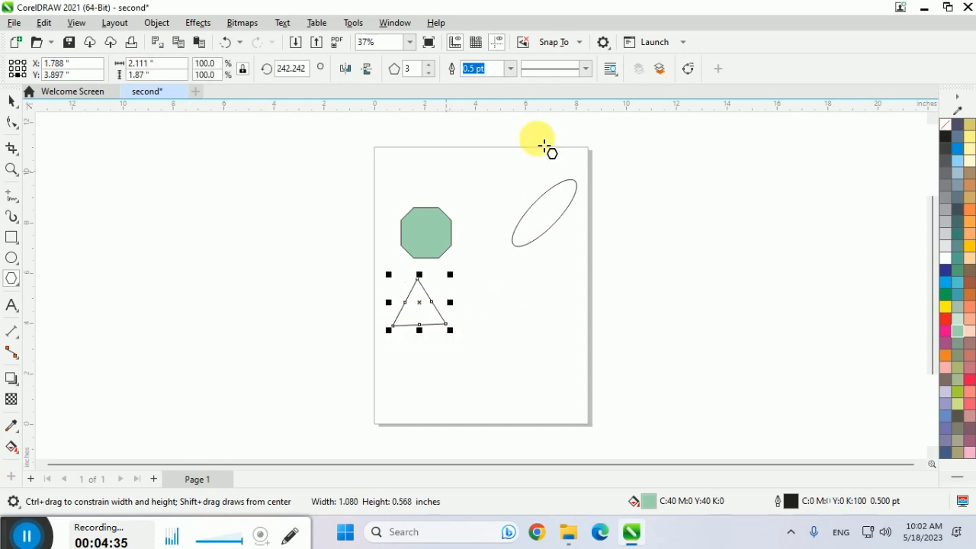
pyautogui.click(430, 65)
pyautogui.click(429, 66)
pyautogui.click(429, 65)
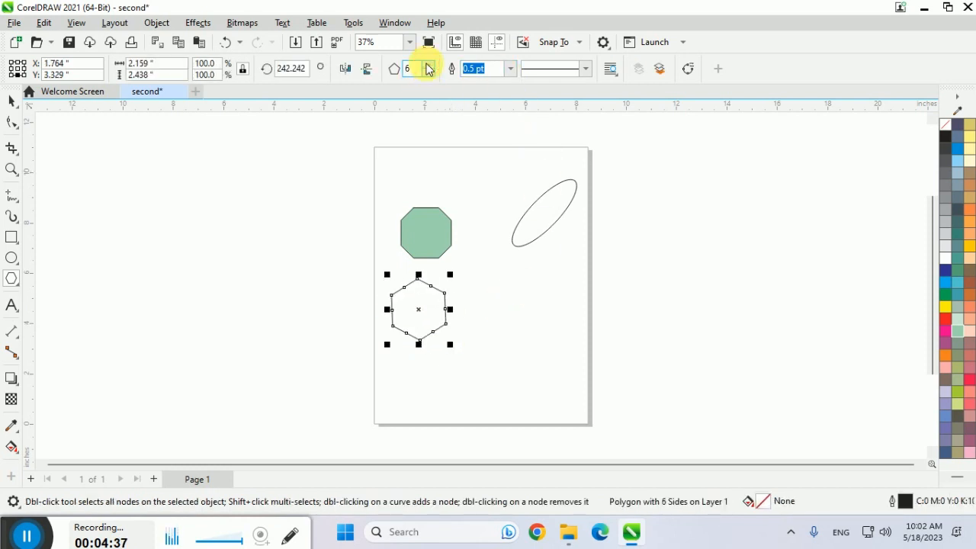
pyautogui.click(429, 65)
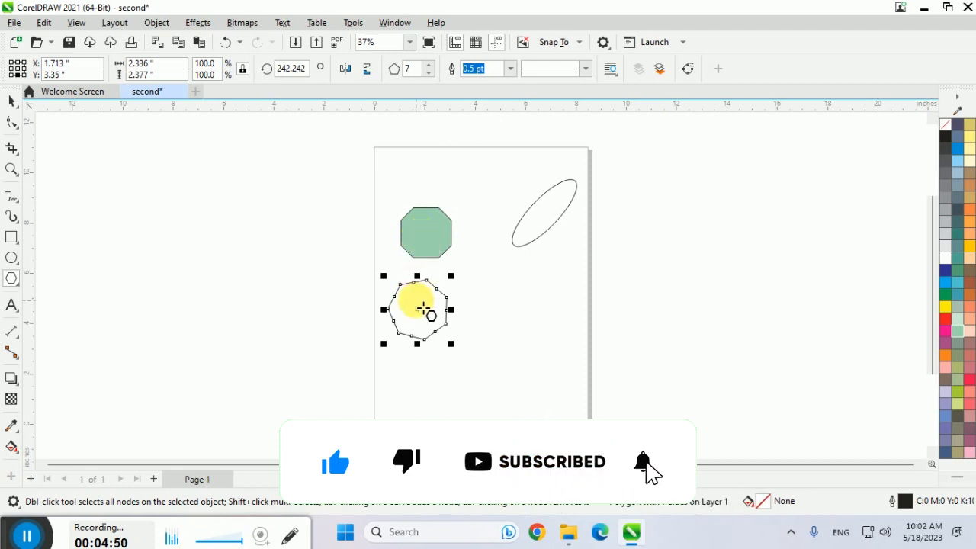
# Step: Delete the seven-sided polygon and the ellipse, leaving the green octagon on the page
pyautogui.click(12, 101)
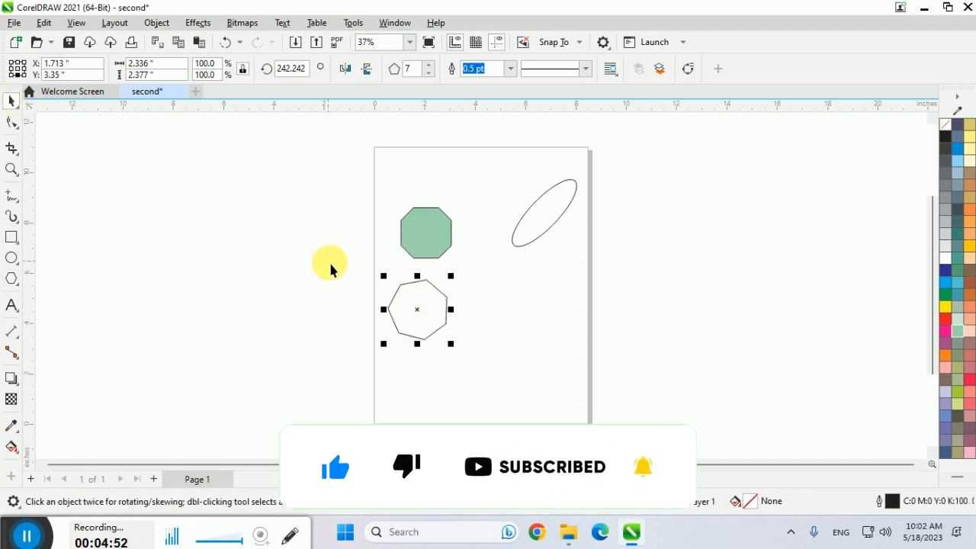
pyautogui.click(415, 307)
pyautogui.press('Delete')
pyautogui.click(447, 252)
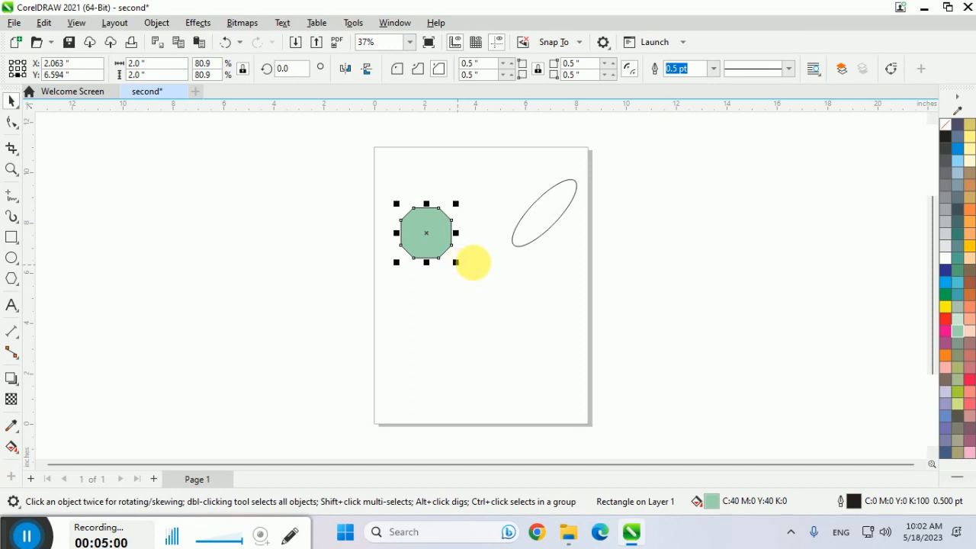
pyautogui.press('Tab')
pyautogui.press('Delete')
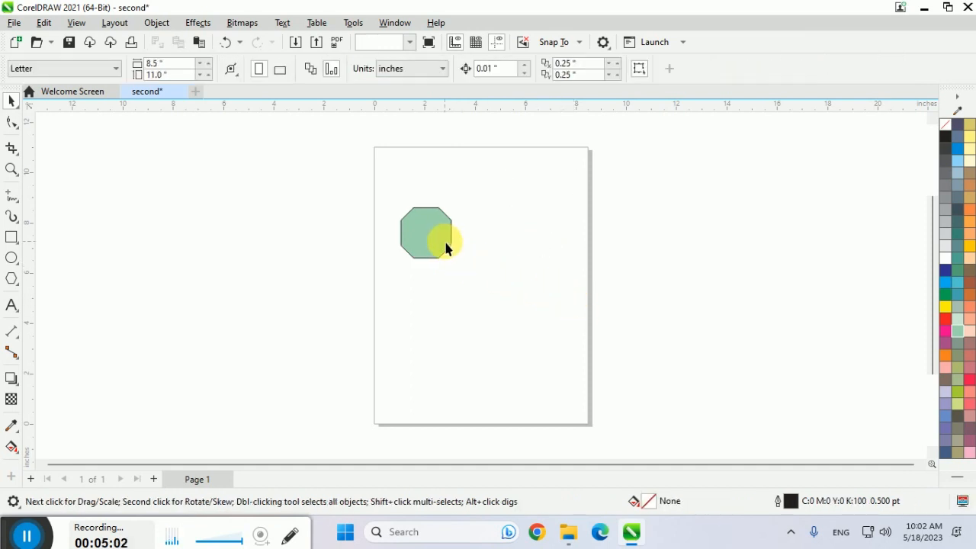
# Step: Enlarge the green octagon proportionally to about 5.86 inches on each side from its top-left corner
pyautogui.click(447, 248)
pyautogui.moveTo(458, 267); pyautogui.dragTo(585, 371)
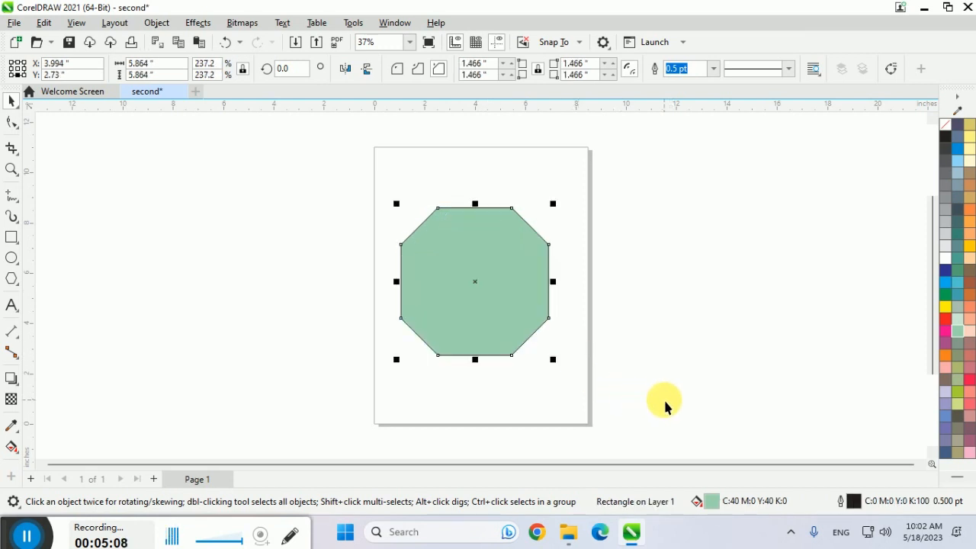
# Step: Undo the octagon's enlargement and enlarge it again to about 6.21 inches per side with relative corner scaling turned off
pyautogui.hotkey('ctrl', 'z')
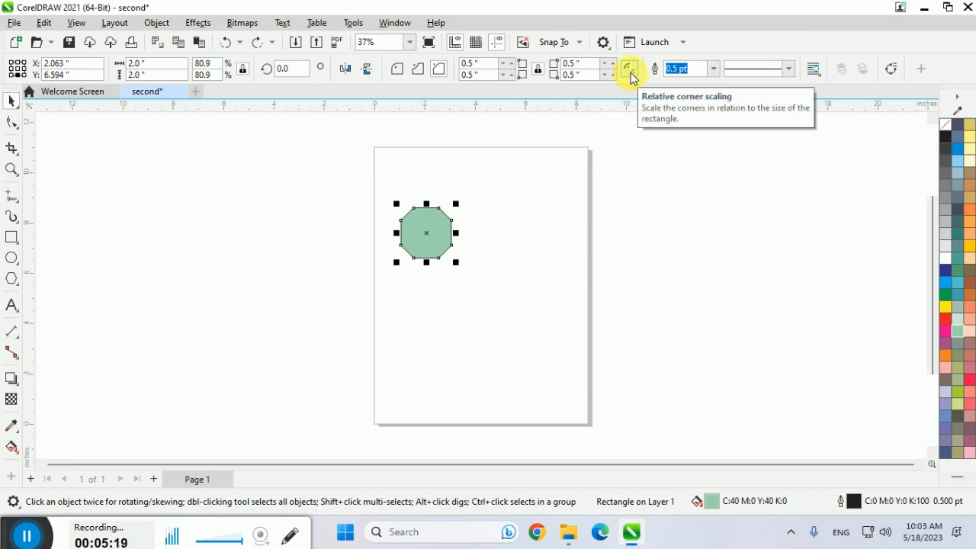
pyautogui.click(634, 296)
pyautogui.click(431, 237)
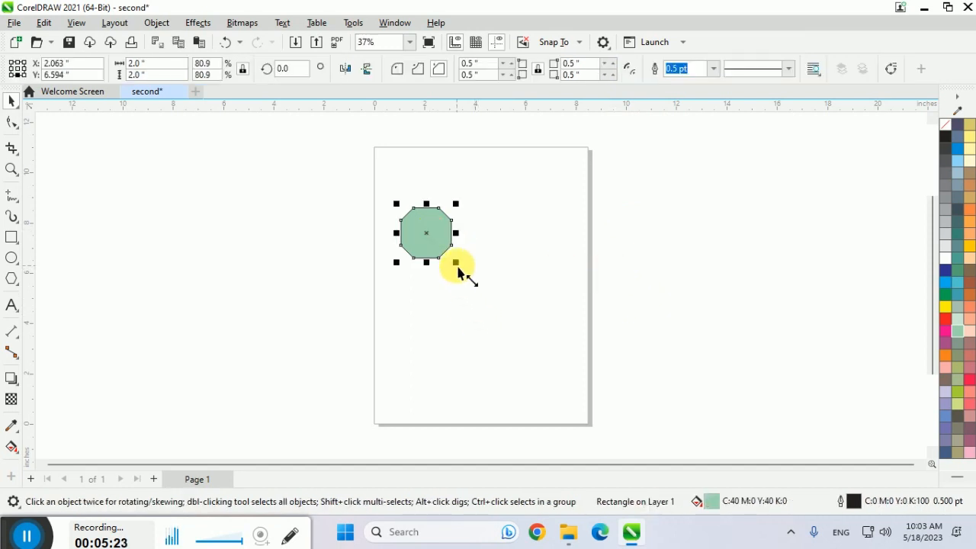
pyautogui.moveTo(458, 267); pyautogui.dragTo(564, 371)
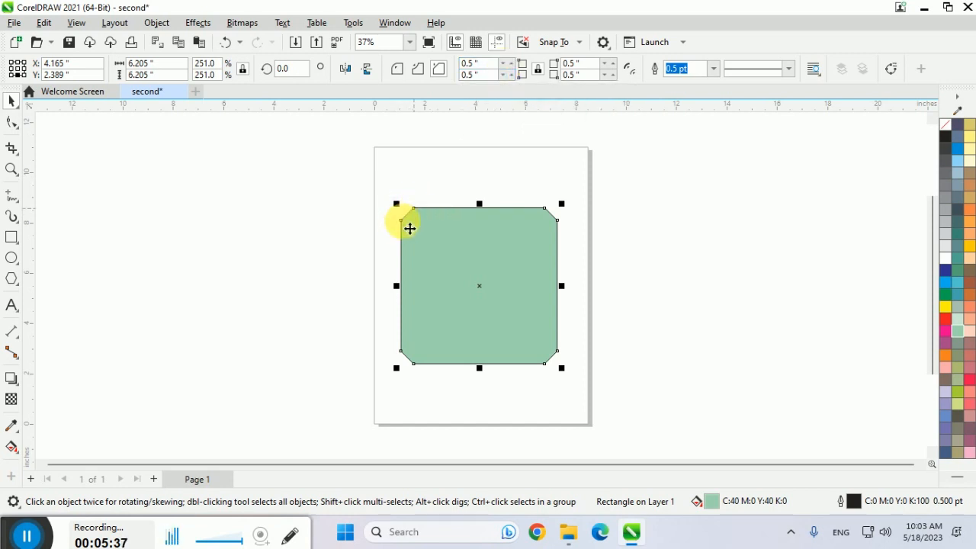
# Step: Undo that resize and enlarge the octagon to about 6.53 inches per side with relative corner scaling turned on
pyautogui.hotkey('ctrl', 'z')
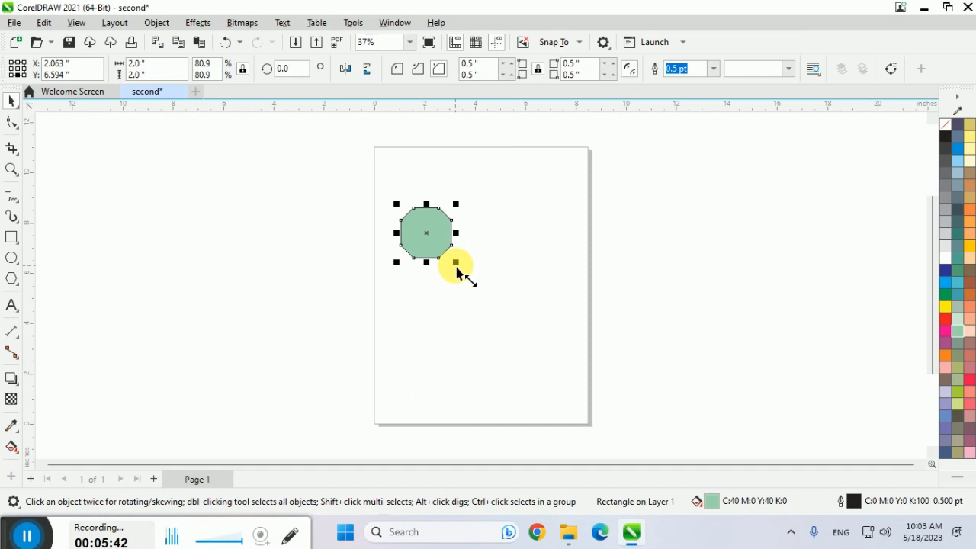
pyautogui.moveTo(457, 269); pyautogui.dragTo(570, 424)
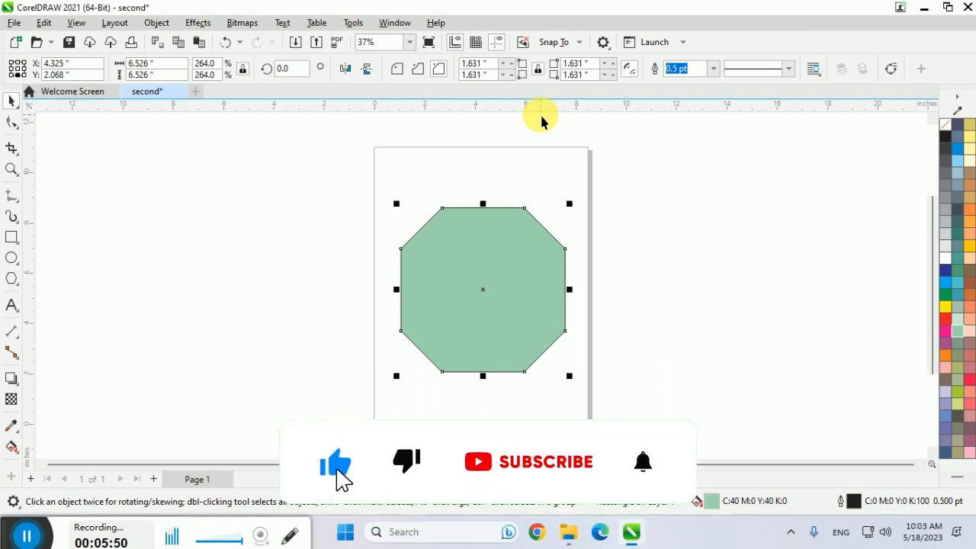
# Step: Set the octagon's outline width to None and follow it with Hairline
pyautogui.click(710, 69)
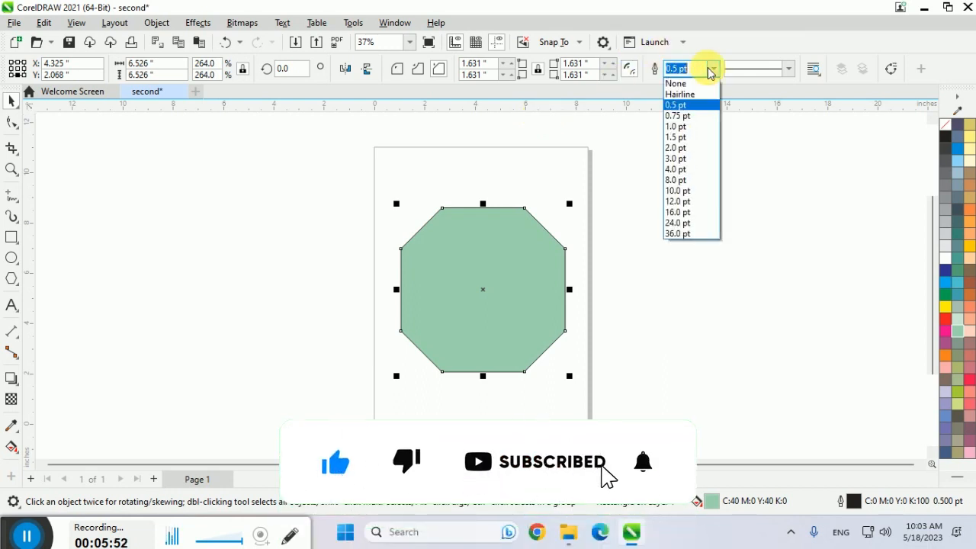
pyautogui.click(698, 80)
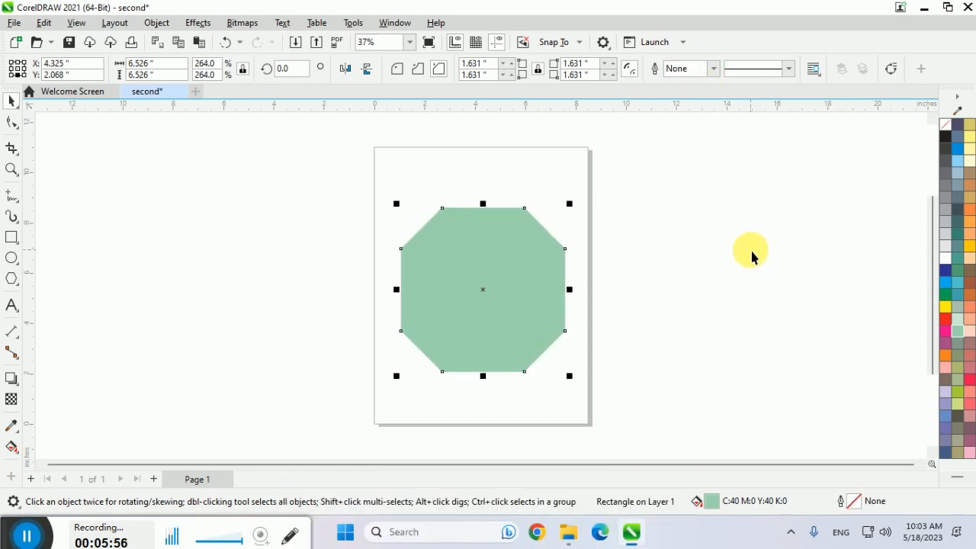
pyautogui.click(713, 69)
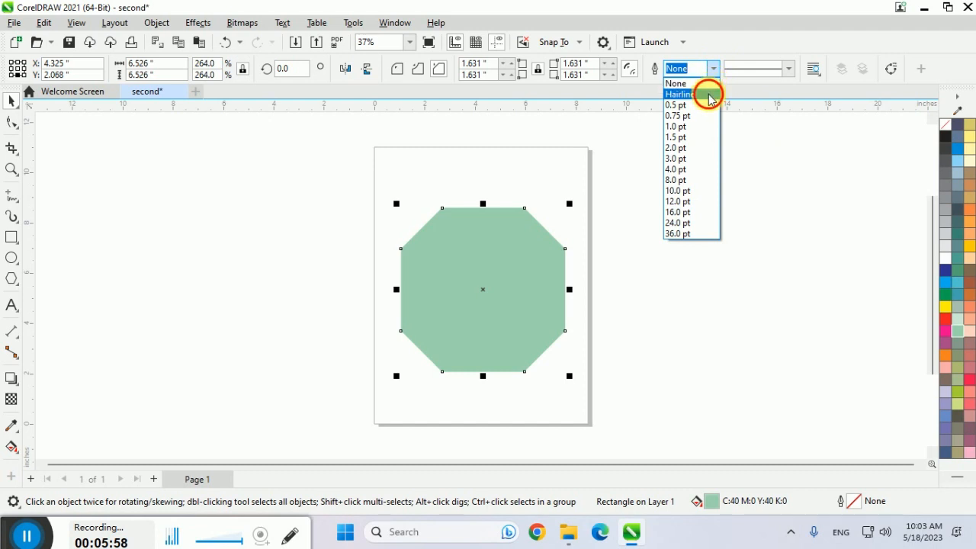
pyautogui.click(715, 94)
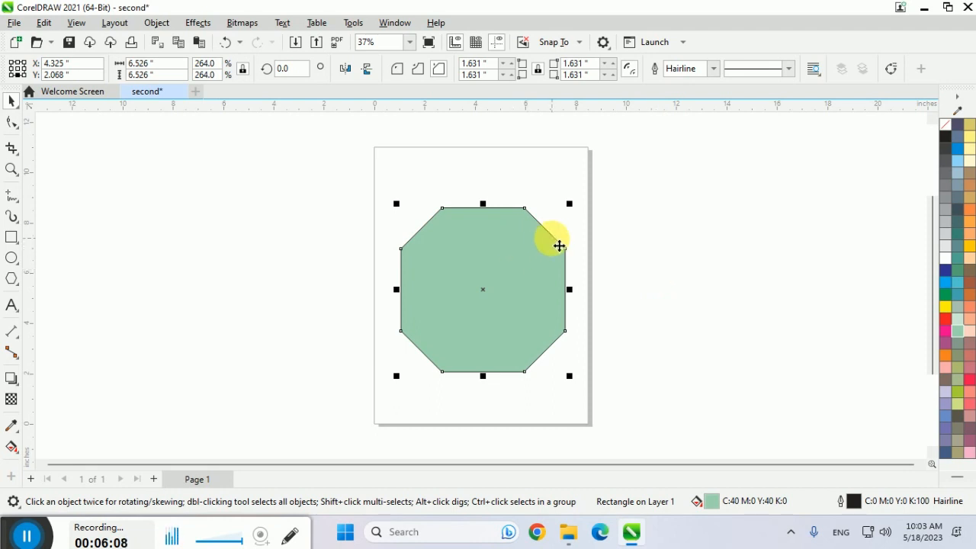
# Step: Set the octagon's outline width to 0.5 pt and increase it to 12 pt
pyautogui.click(686, 68)
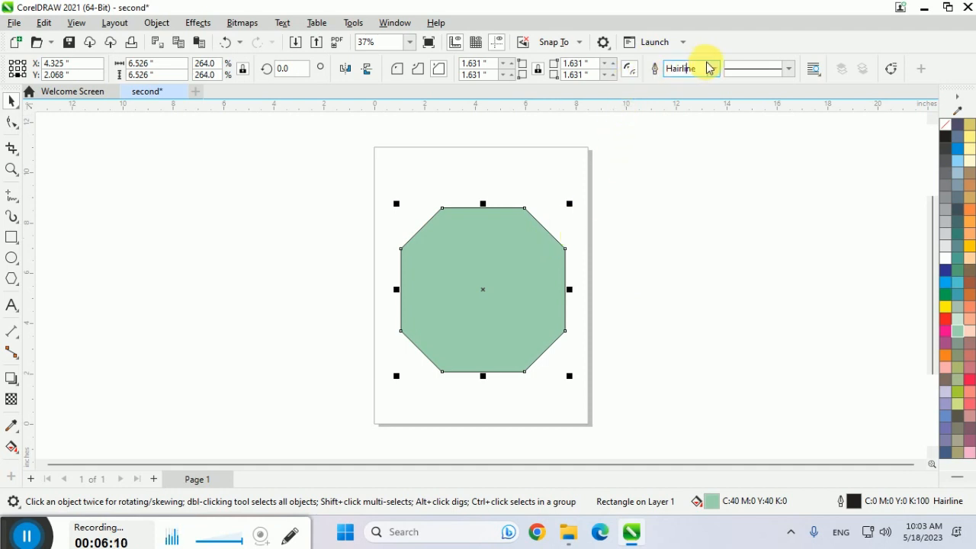
pyautogui.click(710, 69)
pyautogui.click(705, 109)
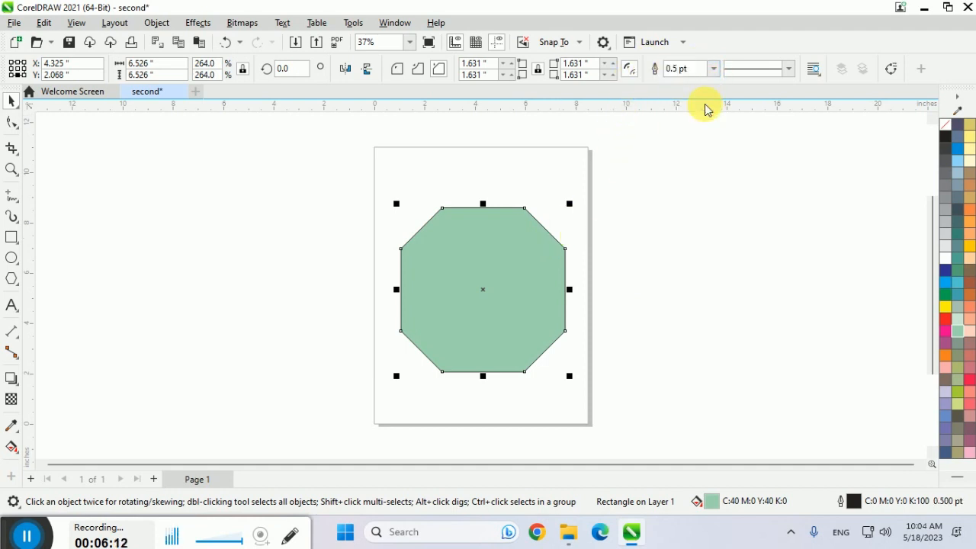
pyautogui.click(711, 69)
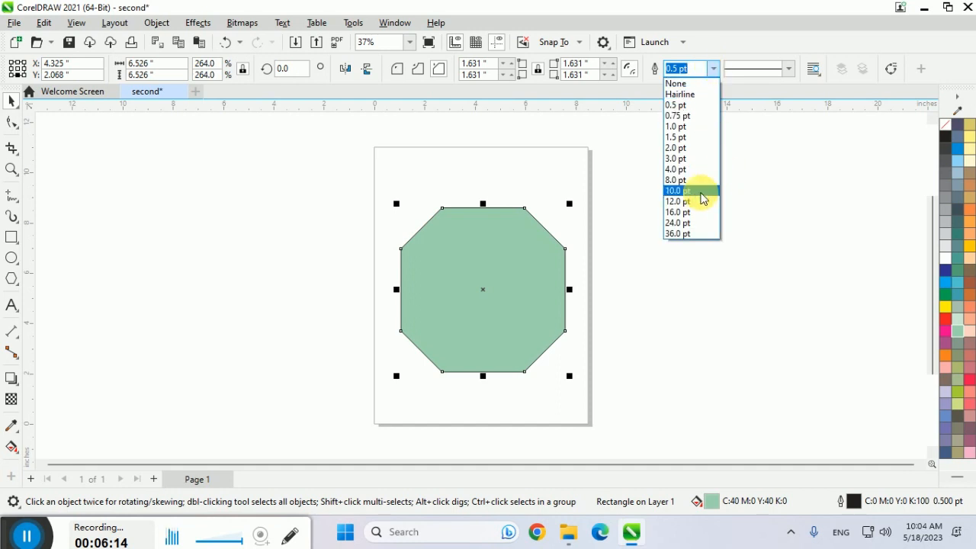
pyautogui.click(702, 202)
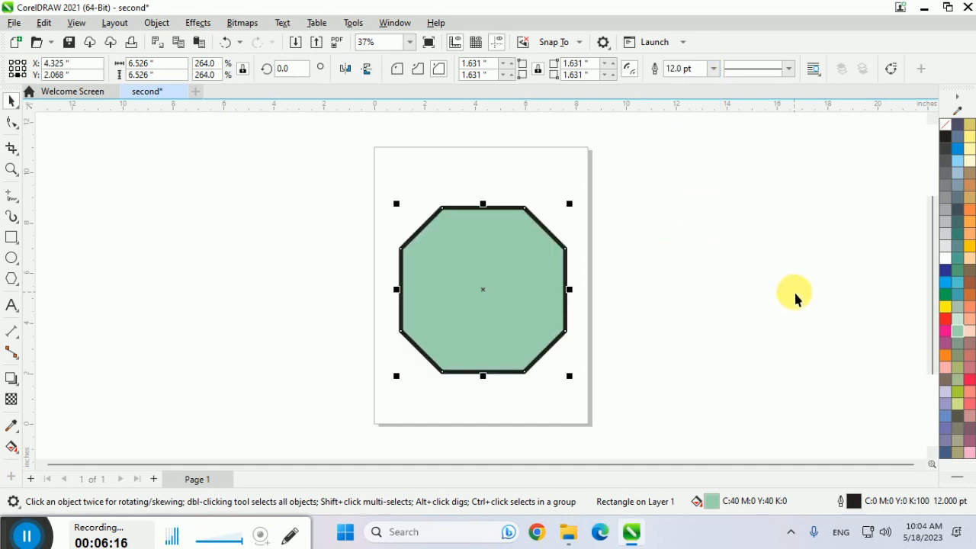
# Step: Apply a dotted line style to the octagon's outline and add an edited version with the gap shortened to one square
pyautogui.click(765, 66)
pyautogui.click(777, 142)
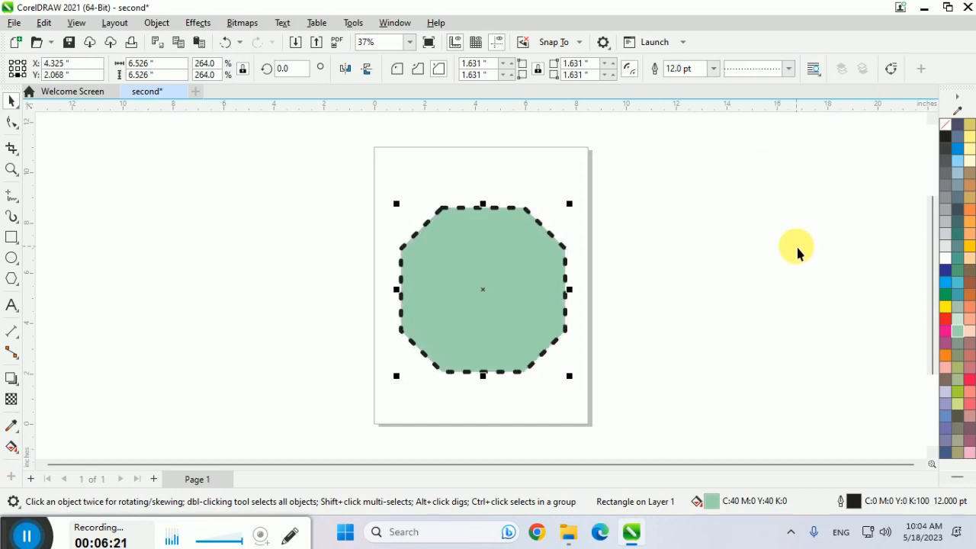
pyautogui.click(788, 68)
pyautogui.click(784, 248)
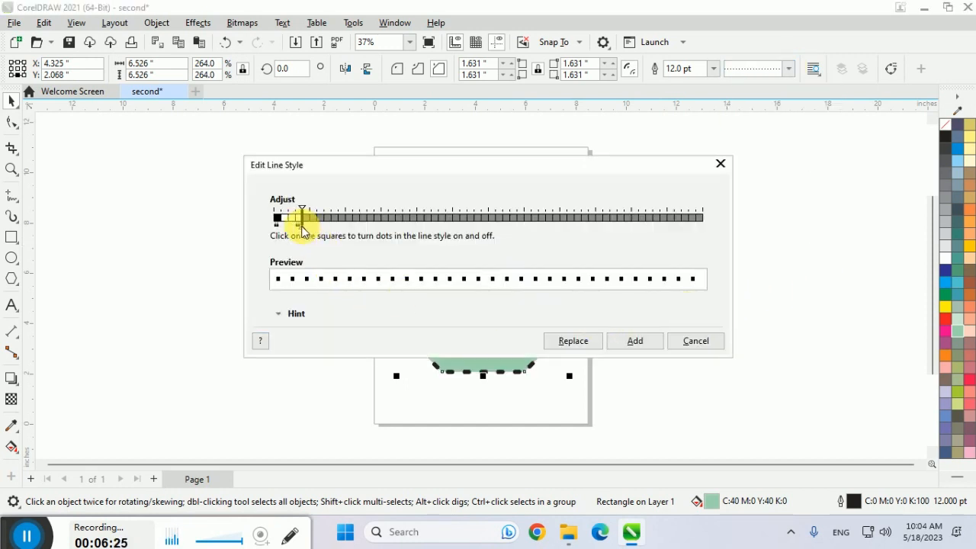
pyautogui.moveTo(302, 229)
pyautogui.mouseDown()
pyautogui.moveTo(386, 231)
pyautogui.moveTo(286, 227)
pyautogui.mouseUp()
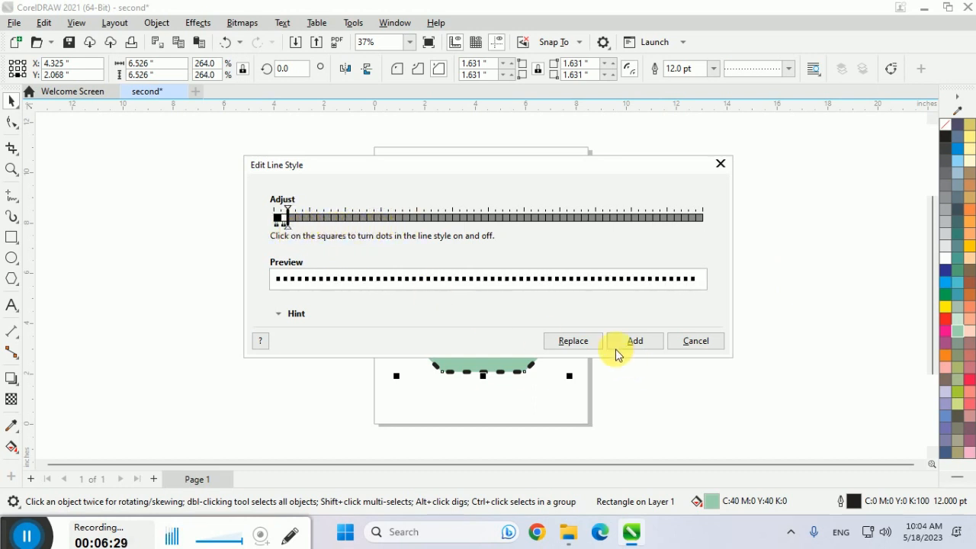
pyautogui.click(649, 343)
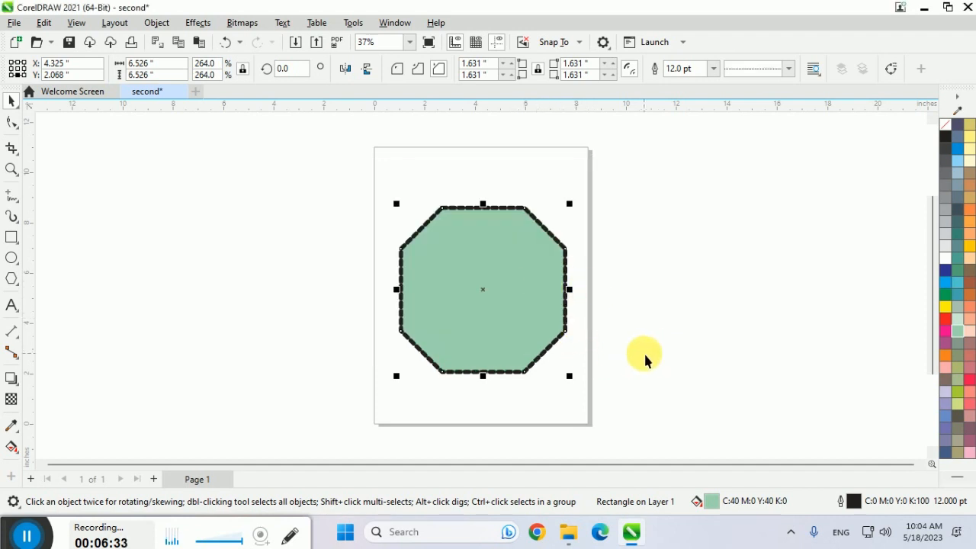
# Step: Look through the available outline line styles and the text wrapping options for the octagon
pyautogui.click(770, 74)
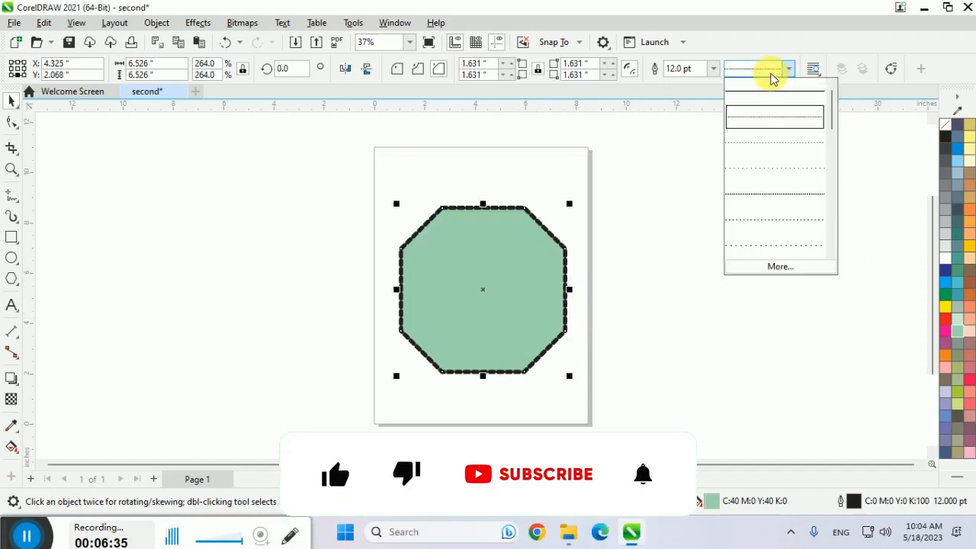
pyautogui.moveTo(831, 97)
pyautogui.mouseDown()
pyautogui.moveTo(828, 229)
pyautogui.moveTo(839, 95)
pyautogui.mouseUp()
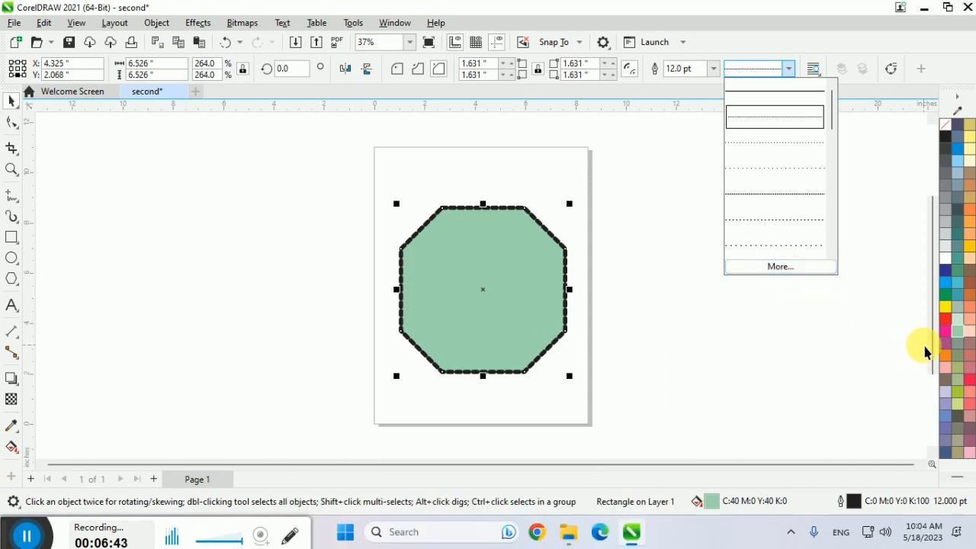
pyautogui.click(821, 339)
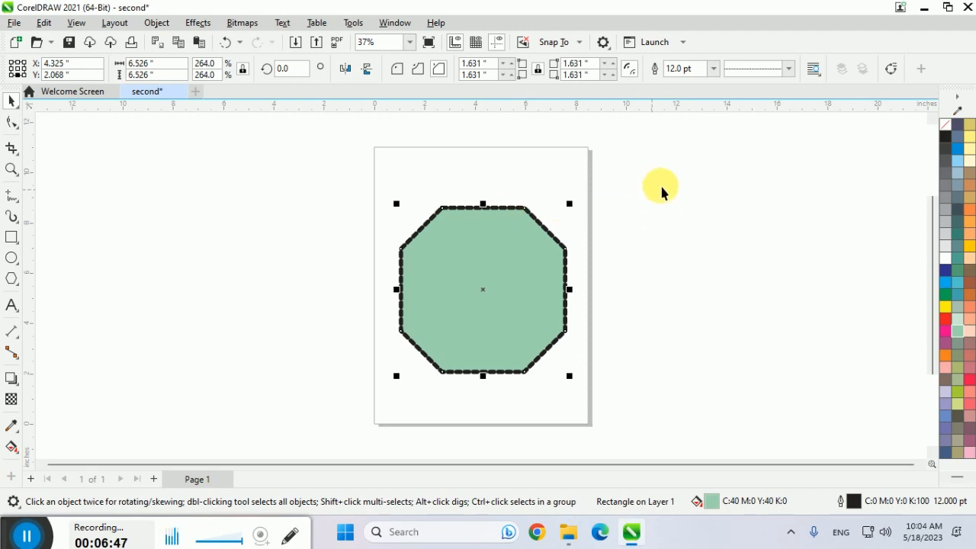
pyautogui.click(817, 74)
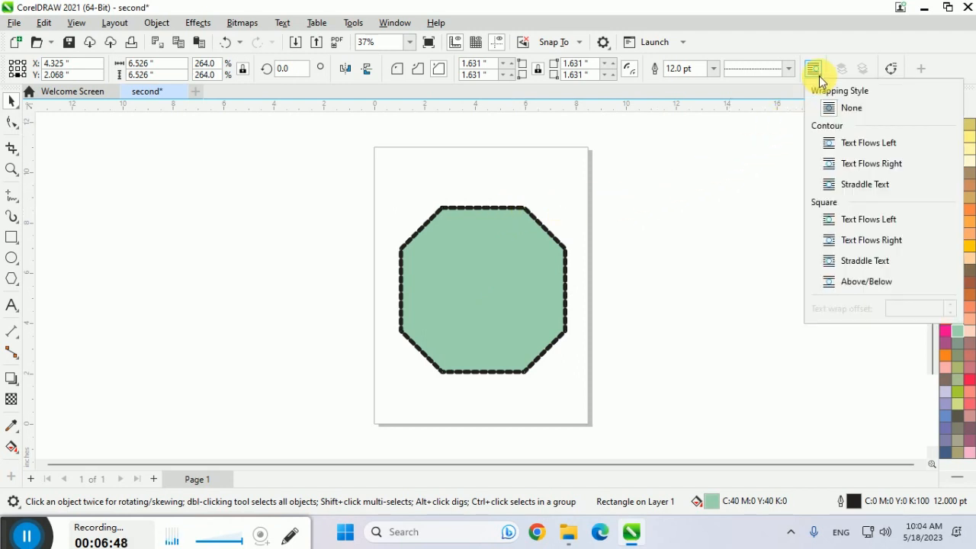
pyautogui.click(826, 241)
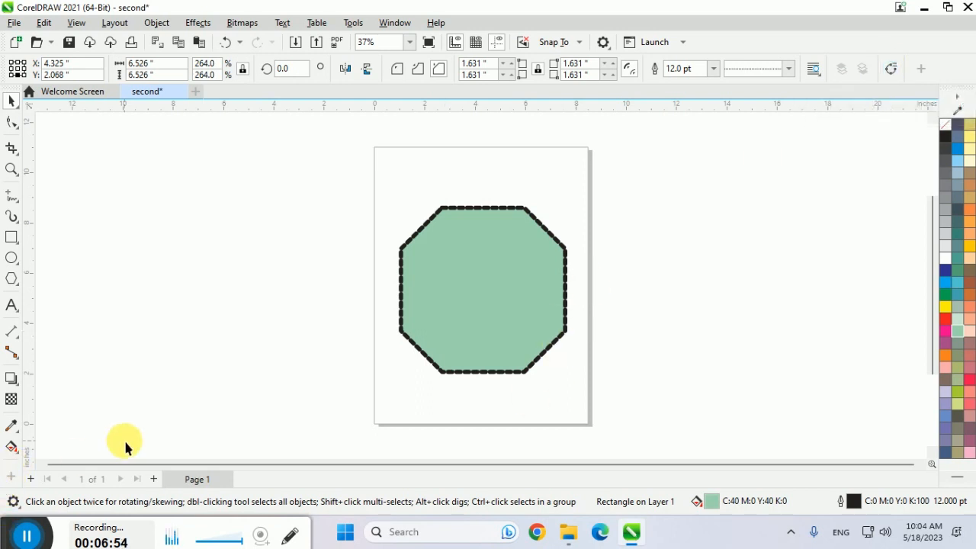
# Step: Reselect the octagon and change its outline back to a solid line style
pyautogui.click(548, 336)
pyautogui.click(686, 395)
pyautogui.click(491, 289)
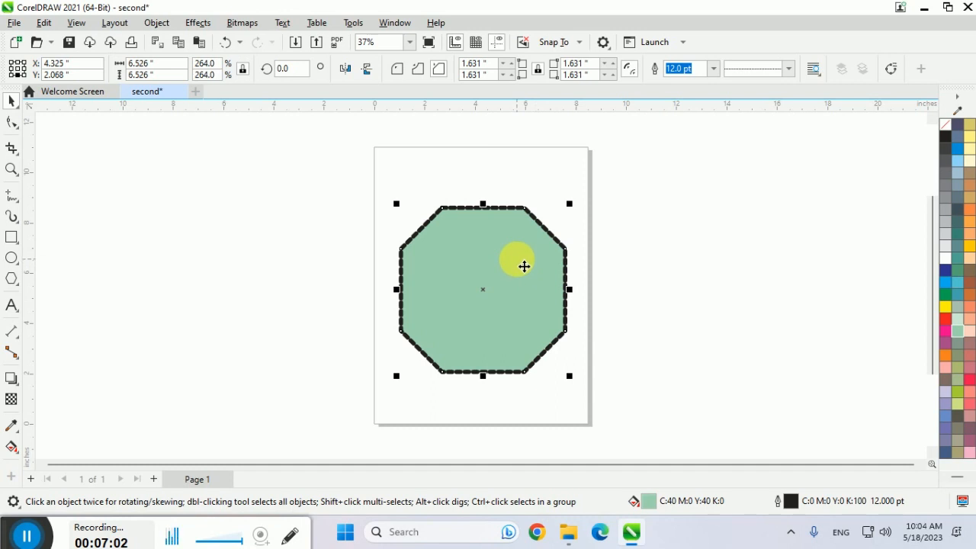
pyautogui.click(615, 315)
pyautogui.click(510, 296)
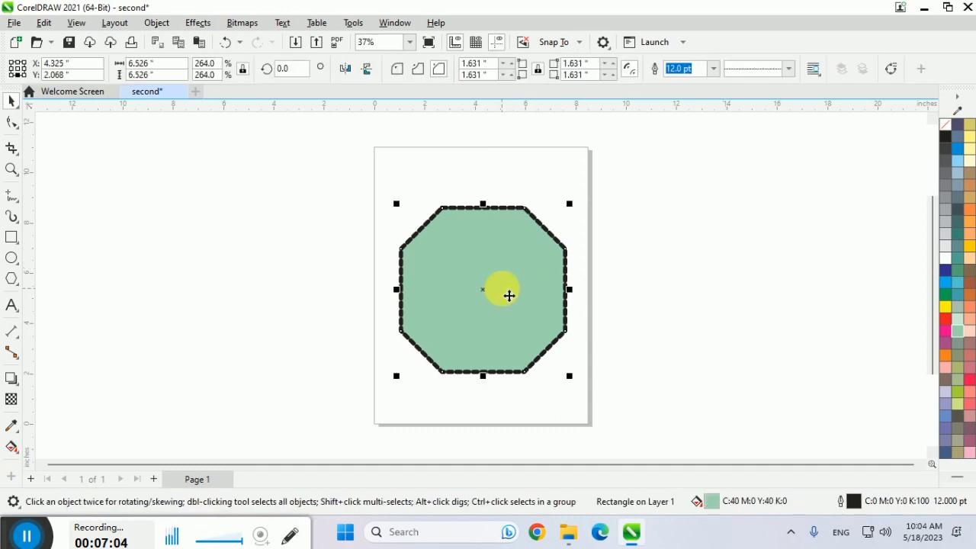
pyautogui.click(738, 69)
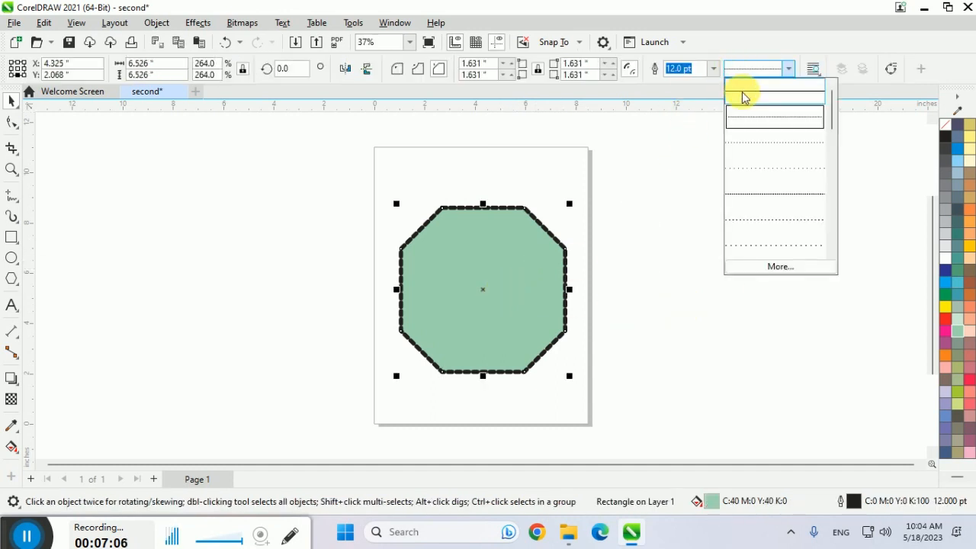
pyautogui.click(741, 96)
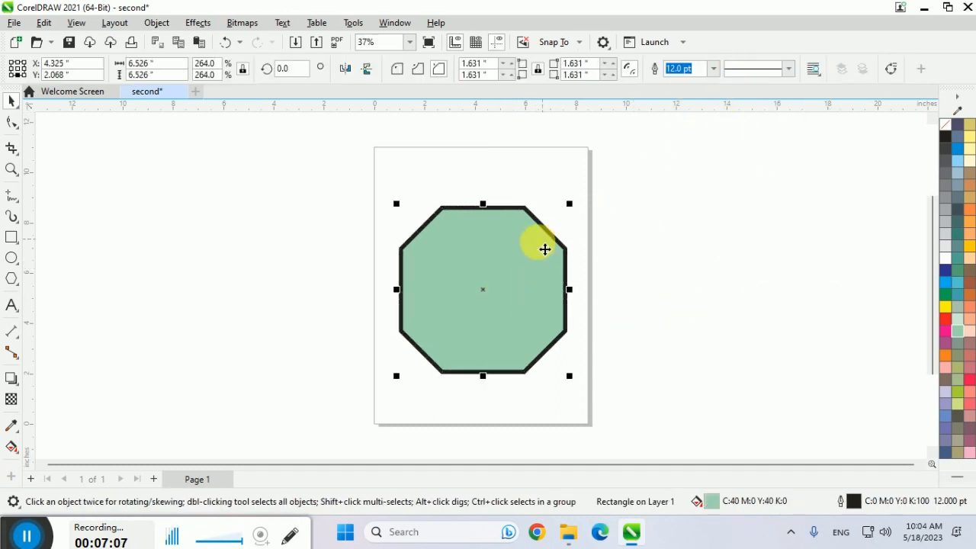
# Step: Reposition the octagon on the page and stretch its width to about 7.86 inches
pyautogui.click(508, 270)
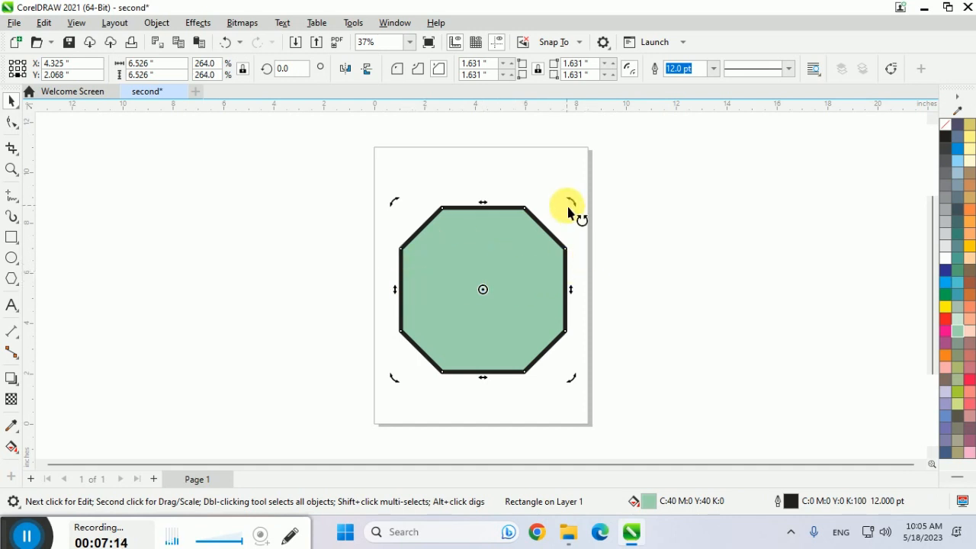
pyautogui.click(633, 248)
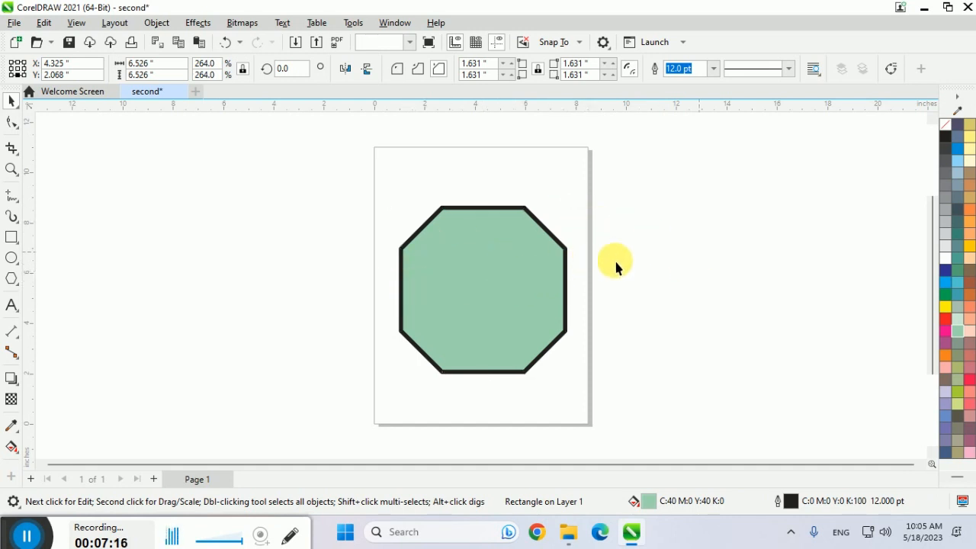
pyautogui.click(473, 252)
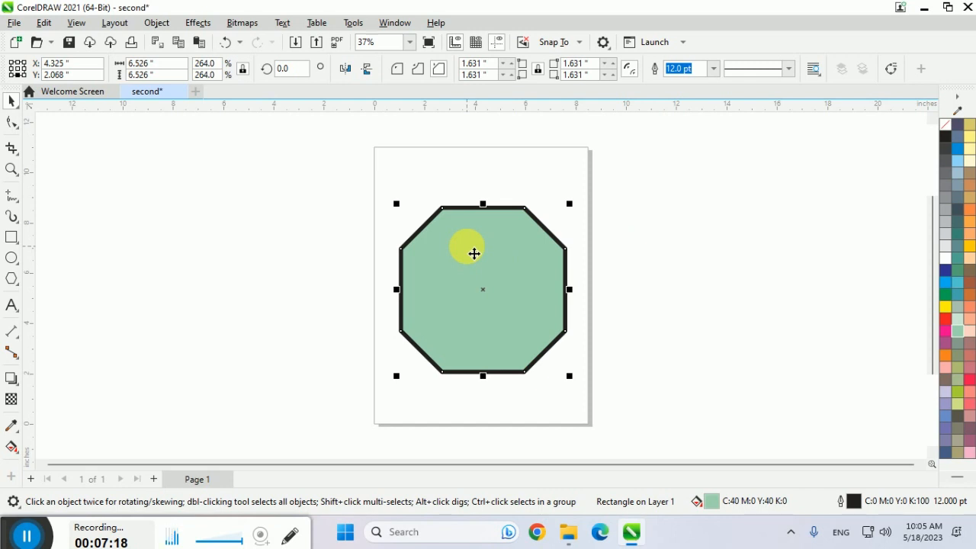
pyautogui.moveTo(474, 253); pyautogui.dragTo(547, 249)
pyautogui.moveTo(624, 282); pyautogui.dragTo(658, 288)
pyautogui.moveTo(562, 283); pyautogui.dragTo(501, 276)
# Step: Rotate the octagon to about 331.9° around its centre, and to about 355.6° around a rotation centre moved near its left edge
pyautogui.click(511, 272)
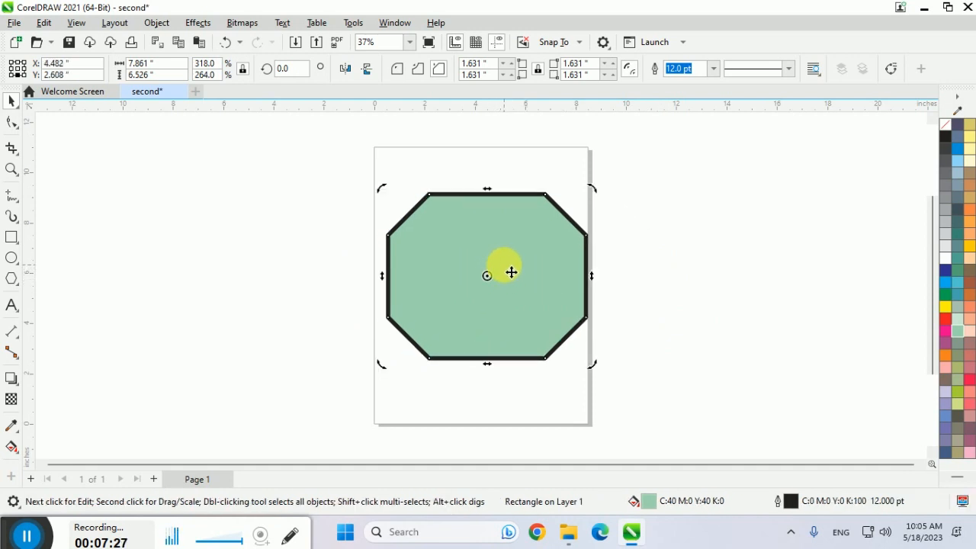
pyautogui.moveTo(490, 200); pyautogui.dragTo(610, 283)
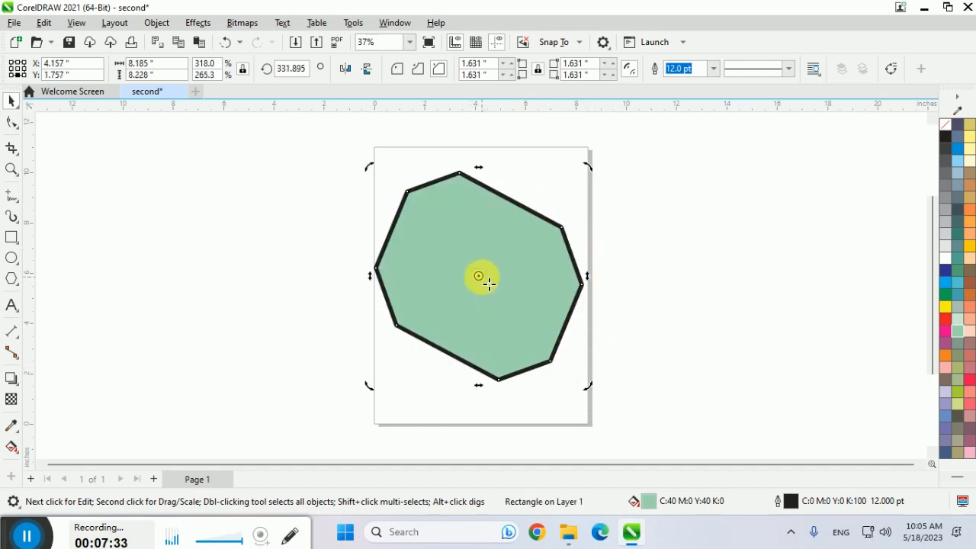
pyautogui.moveTo(489, 283); pyautogui.dragTo(414, 284)
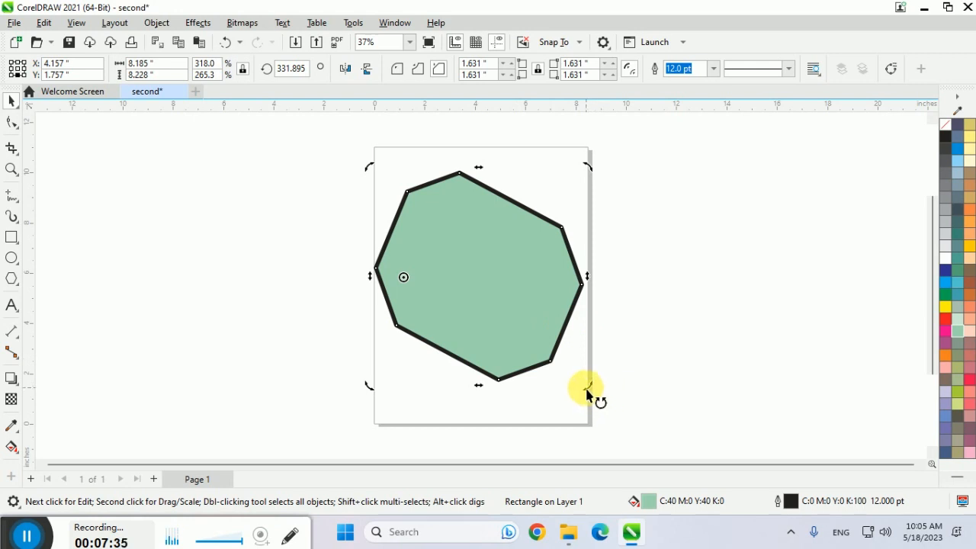
pyautogui.moveTo(587, 395); pyautogui.dragTo(656, 318)
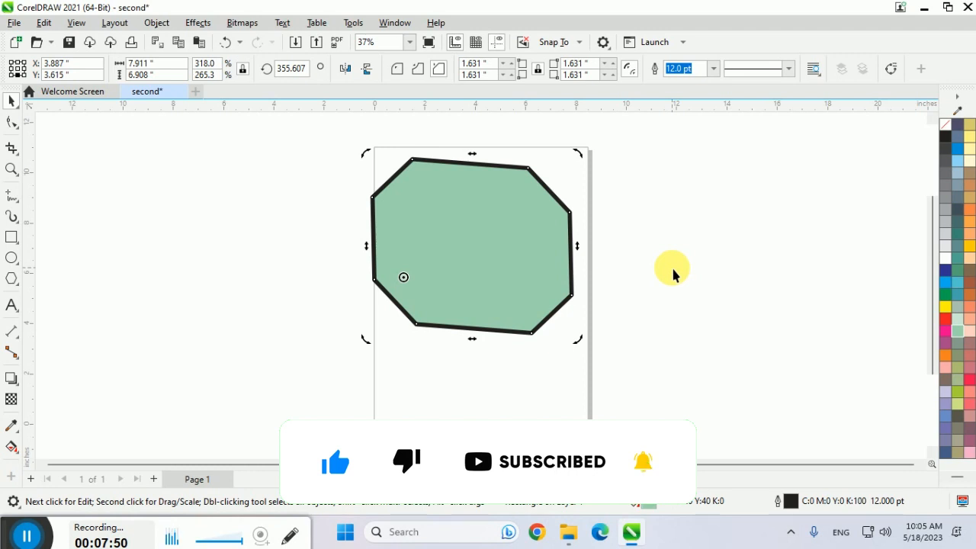
# Step: Undo the octagon's rotations, moves, outline changes and enlargement, going back far enough to restore the deleted ellipse
pyautogui.hotkey('ctrl', 'z')
pyautogui.hotkey('ctrl', 'z')
pyautogui.hotkey('ctrl', 'z')
pyautogui.hotkey('ctrl', 'z')
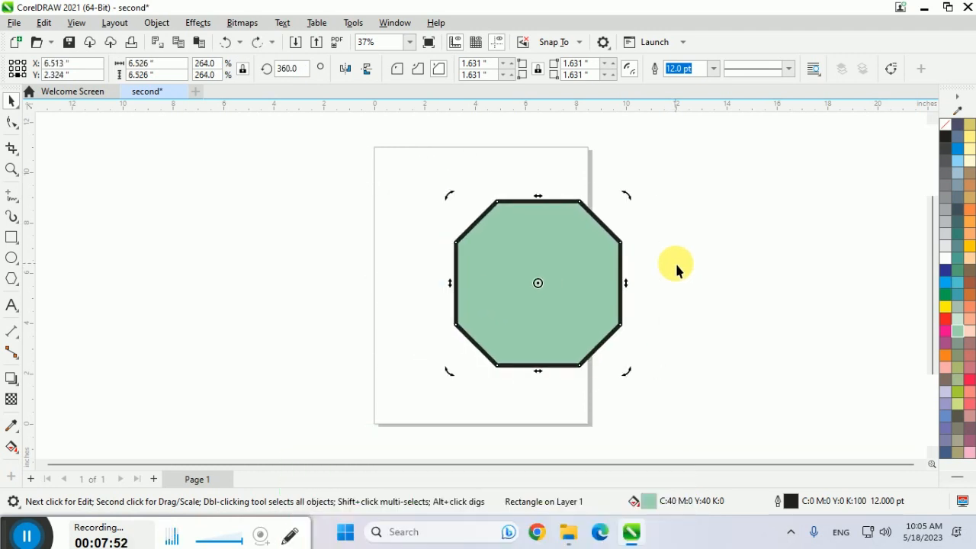
pyautogui.hotkey('ctrl', 'z')
pyautogui.hotkey('ctrl', 'z')
pyautogui.hotkey('ctrl', 'z')
pyautogui.hotkey('ctrl', 'z')
pyautogui.hotkey('ctrl', 'z')
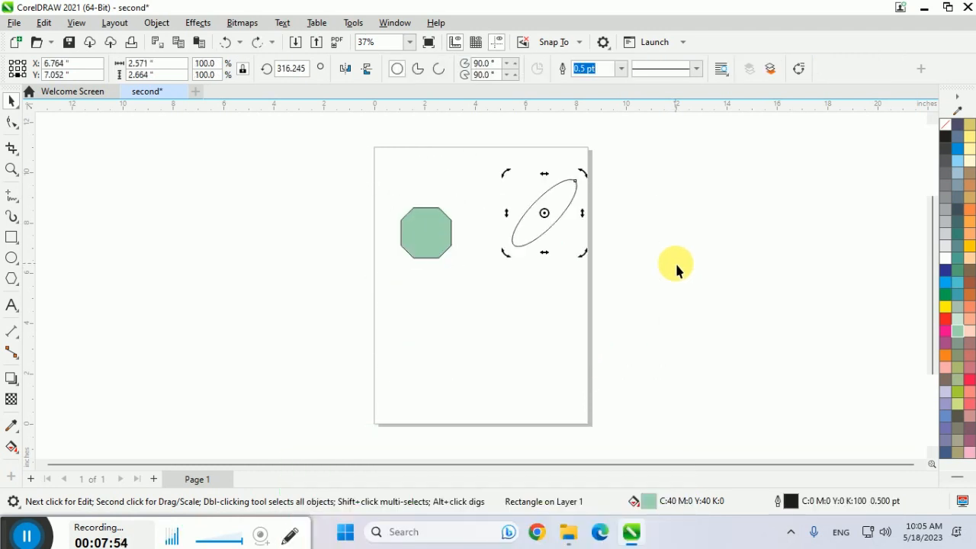
# Step: Undo the octagon's corner changes back to the leaf shape with two opposite corners rounded at 2.0 inches
pyautogui.hotkey('ctrl', 'z')
pyautogui.hotkey('ctrl', 'z')
pyautogui.hotkey('ctrl', 'z')
pyautogui.hotkey('ctrl', 'z')
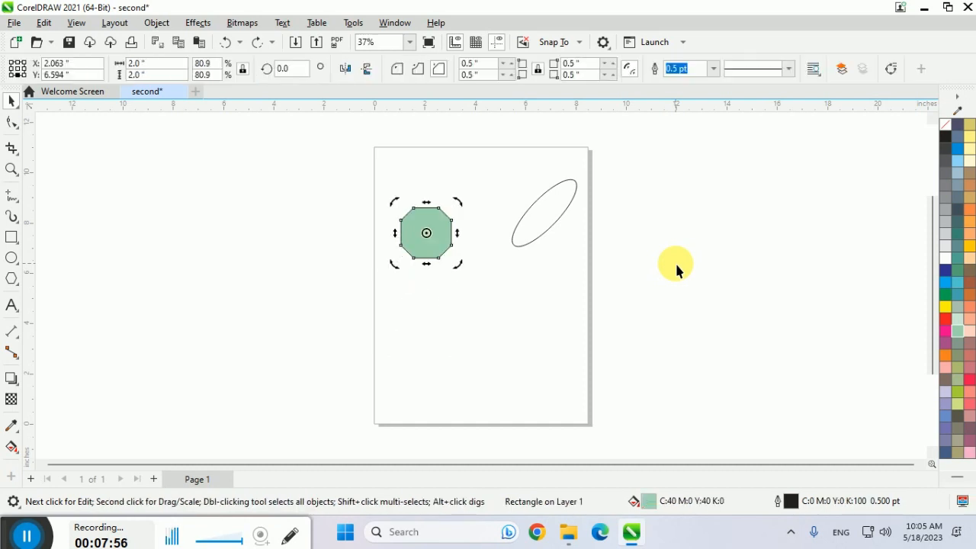
pyautogui.hotkey('ctrl', 'z')
pyautogui.hotkey('ctrl', 'z')
pyautogui.hotkey('ctrl', 'z')
pyautogui.hotkey('ctrl', 'z')
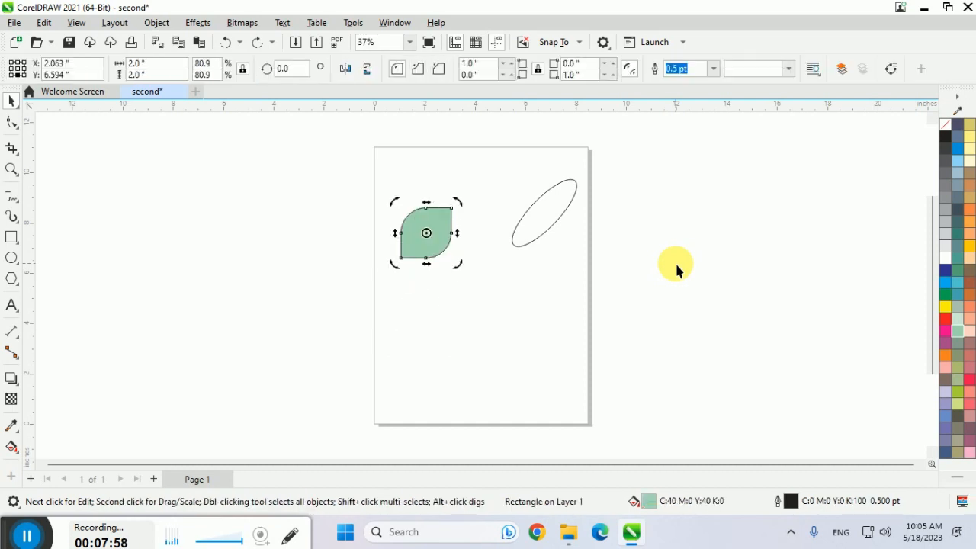
pyautogui.hotkey('ctrl', 'z')
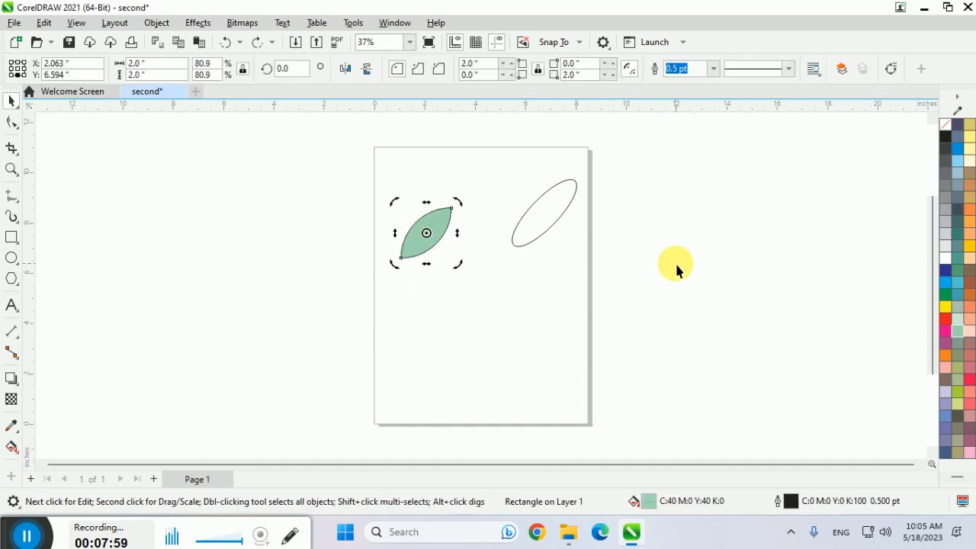
# Step: Delete the ellipse and move the green leaf shape to about X 5.585, Y 5.145 inches on the page
pyautogui.click(536, 204)
pyautogui.press('Delete')
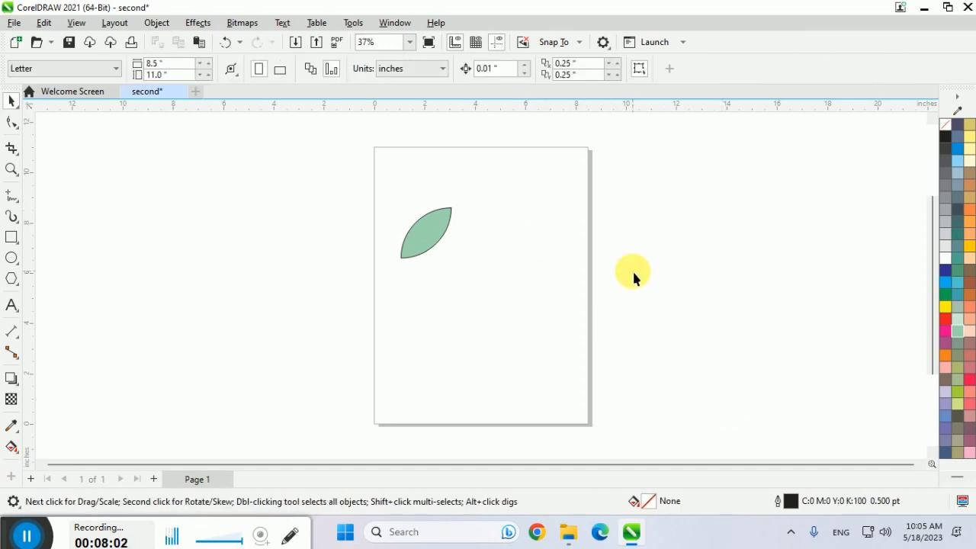
pyautogui.moveTo(452, 237); pyautogui.dragTo(536, 283)
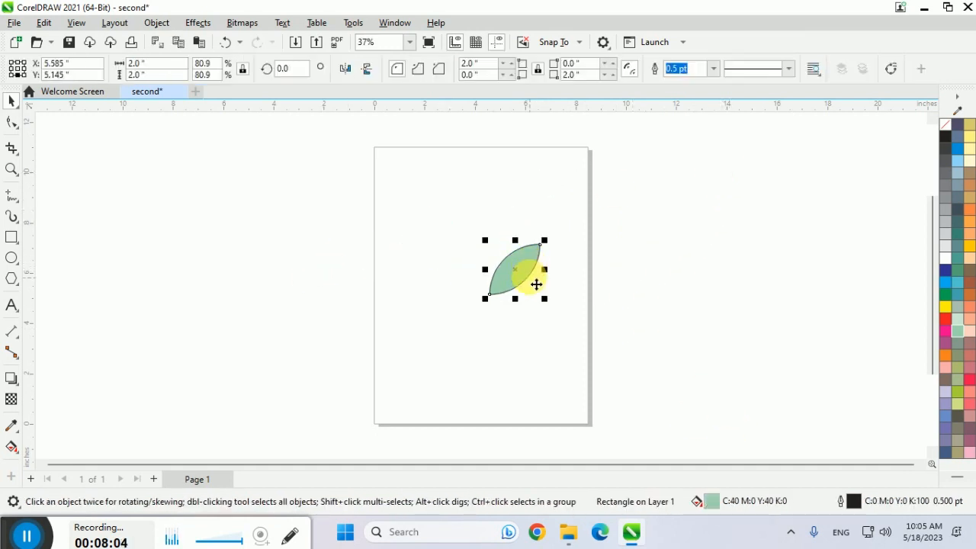
# Step: Create a four-petal flower by copying the leaf at about 90.1° steps around a rotation centre set on its lower-left tip
pyautogui.click(530, 278)
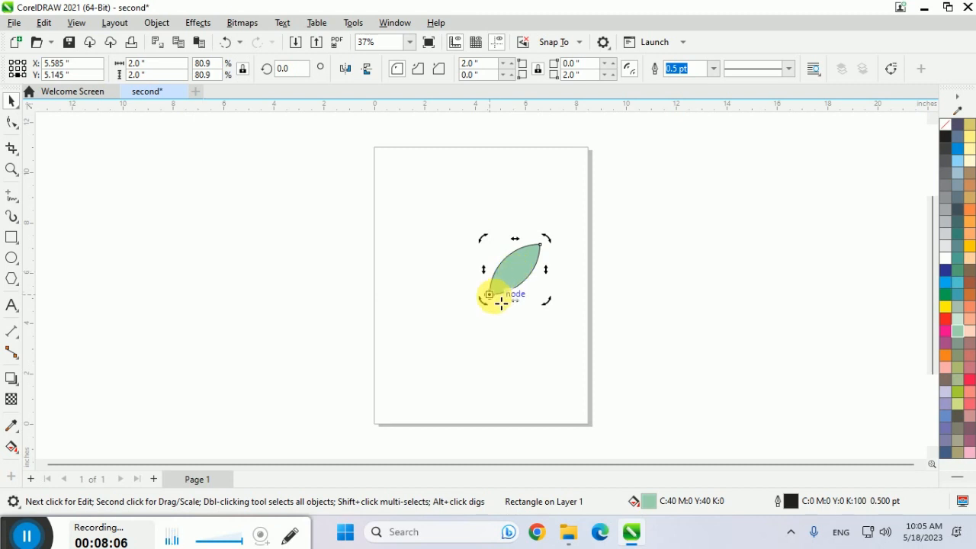
pyautogui.moveTo(547, 243); pyautogui.dragTo(277, 81)
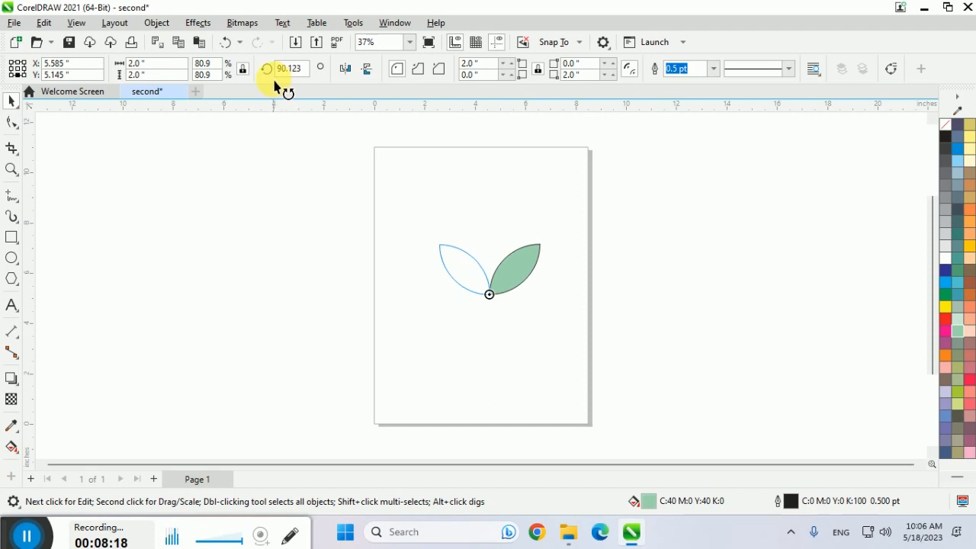
pyautogui.moveTo(274, 80); pyautogui.dragTo(275, 80)
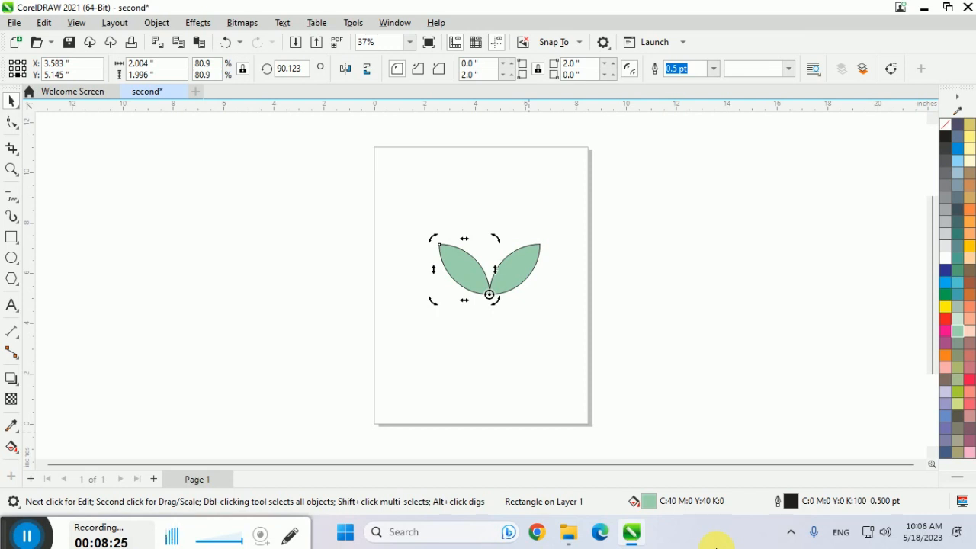
pyautogui.hotkey('ctrl', 'r')
pyautogui.hotkey('ctrl', 'r')
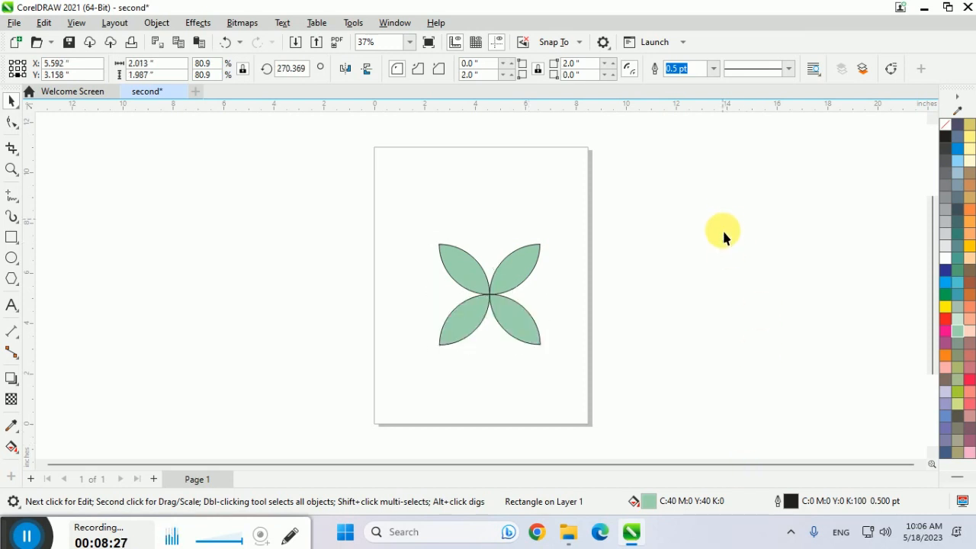
pyautogui.click(629, 367)
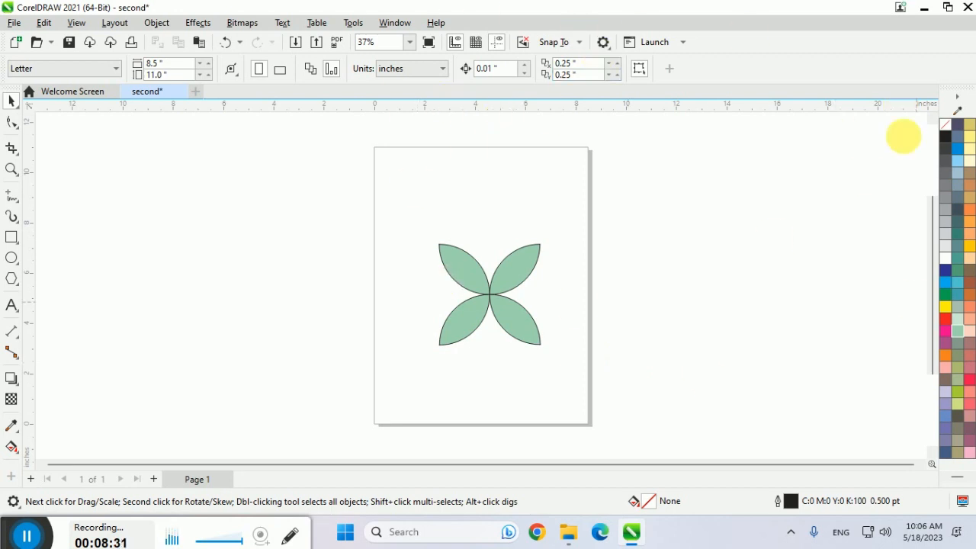
# Step: Place a copy of the upper-right petal beside the page and set its rotation centre just beyond its lower-left tip
pyautogui.moveTo(505, 270); pyautogui.dragTo(775, 248)
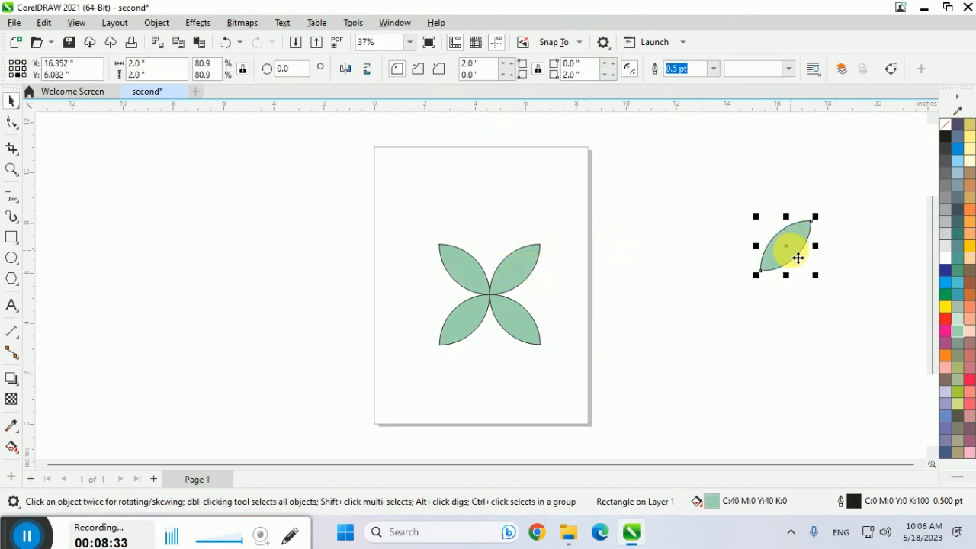
pyautogui.click(798, 244)
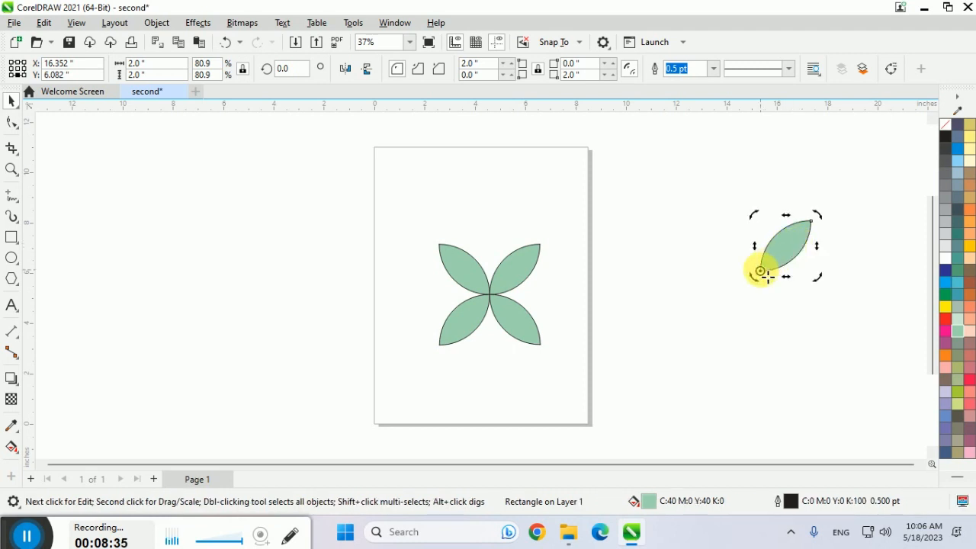
pyautogui.moveTo(769, 274); pyautogui.dragTo(761, 282)
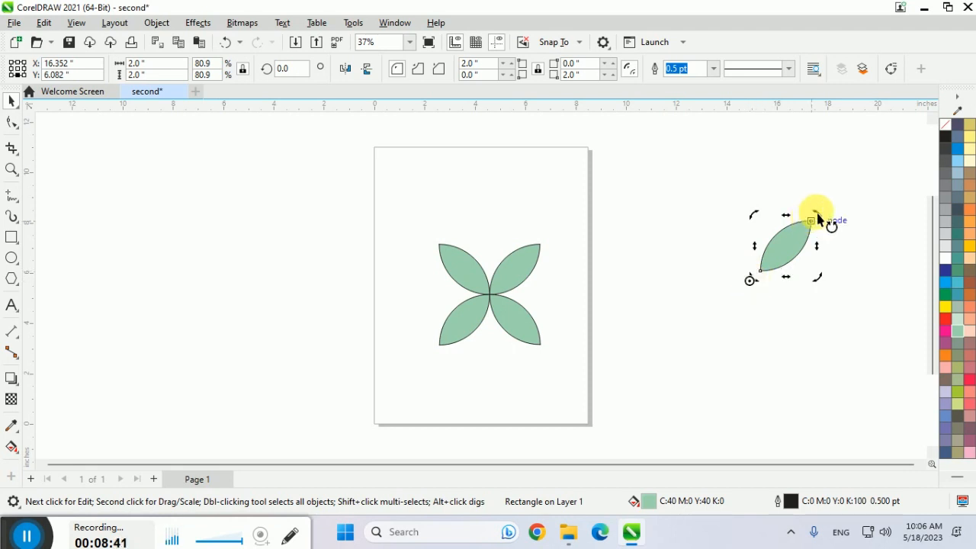
# Step: Make a copy of the leaf rotated about 45.4° and repeat the duplication to complete an open-centred eight-petal flower
pyautogui.moveTo(816, 217); pyautogui.dragTo(748, 169)
pyautogui.hotkey('ctrl', 'r')
pyautogui.hotkey('ctrl', 'r')
pyautogui.hotkey('ctrl', 'r')
pyautogui.hotkey('ctrl', 'r')
pyautogui.hotkey('ctrl', 'r')
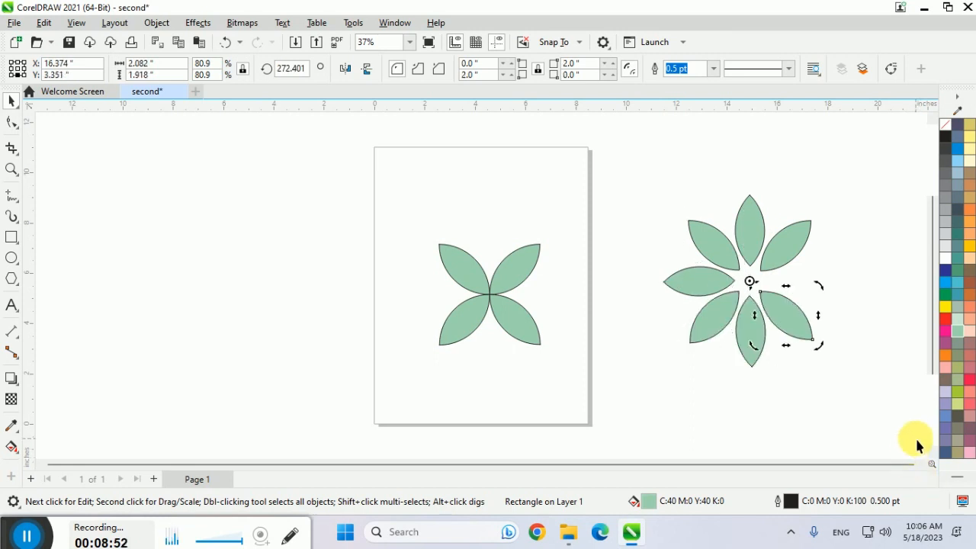
pyautogui.hotkey('ctrl', 'r')
pyautogui.click(668, 392)
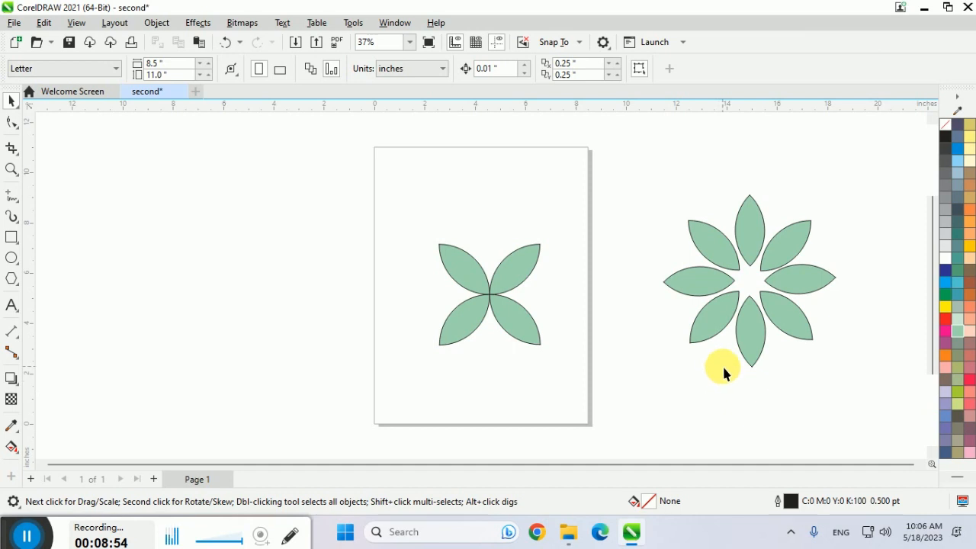
# Step: Copy the eight-petal flower's upright top petal to the empty area left of the page and set its rotation centre inside its lower end
pyautogui.moveTo(753, 231); pyautogui.dragTo(267, 202)
pyautogui.click(262, 233)
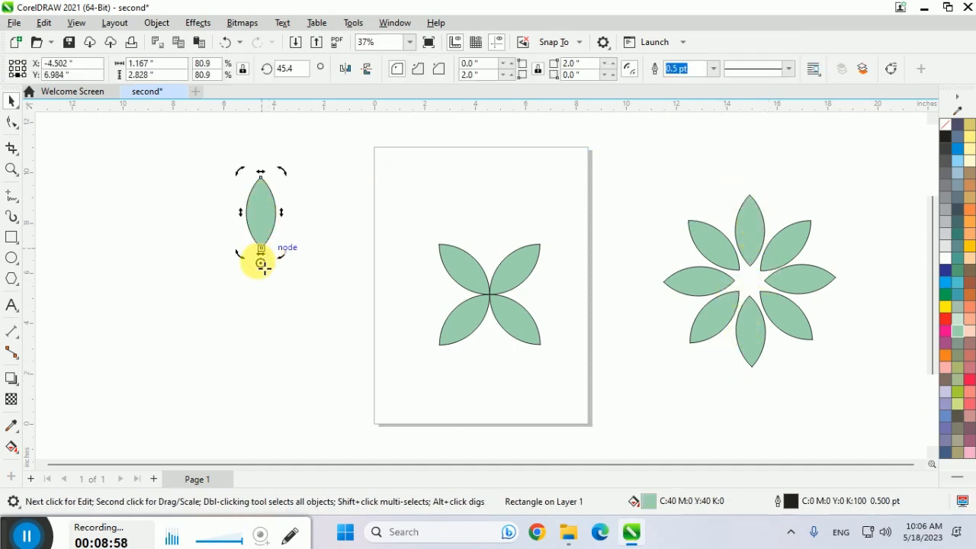
pyautogui.moveTo(266, 273)
pyautogui.mouseDown()
pyautogui.moveTo(266, 233)
pyautogui.moveTo(267, 244)
pyautogui.mouseUp()
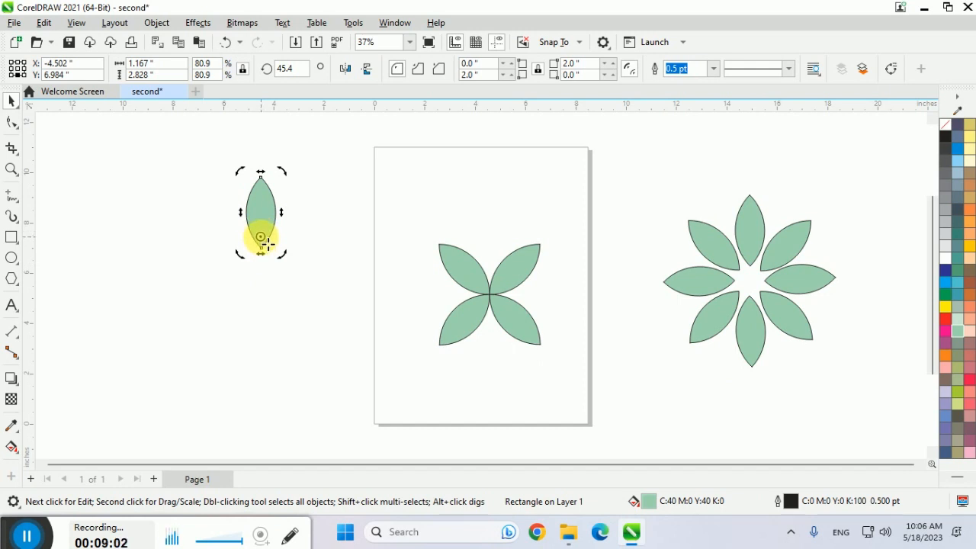
# Step: Make a copy of the upright petal rotated about 29° and repeat the duplication to form an overlapping 13-petal flower
pyautogui.moveTo(286, 177); pyautogui.dragTo(249, 180)
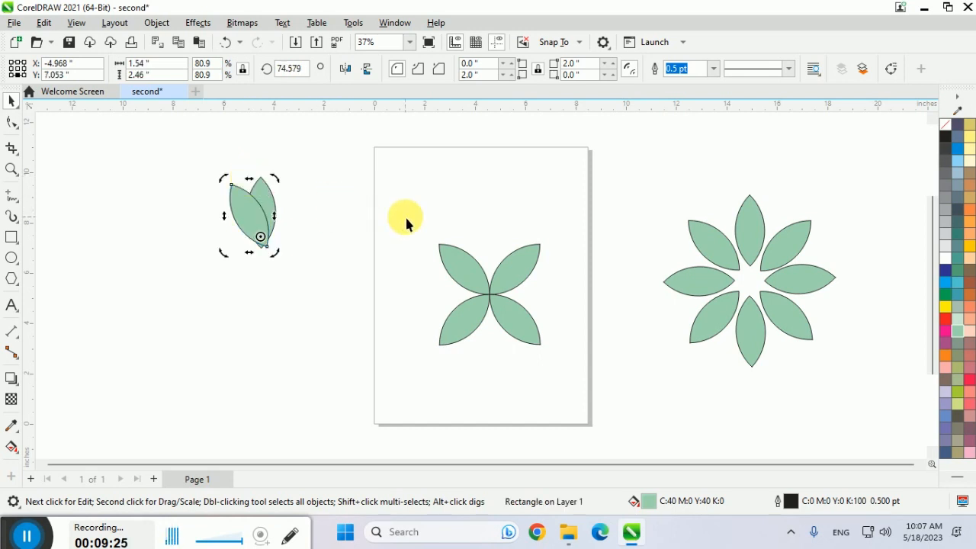
pyautogui.hotkey('ctrl', 'r')
pyautogui.hotkey('ctrl', 'r')
pyautogui.hotkey('ctrl', 'r')
pyautogui.hotkey('ctrl', 'r')
pyautogui.hotkey('ctrl', 'r')
pyautogui.hotkey('ctrl', 'r')
pyautogui.hotkey('ctrl', 'r')
pyautogui.hotkey('ctrl', 'r')
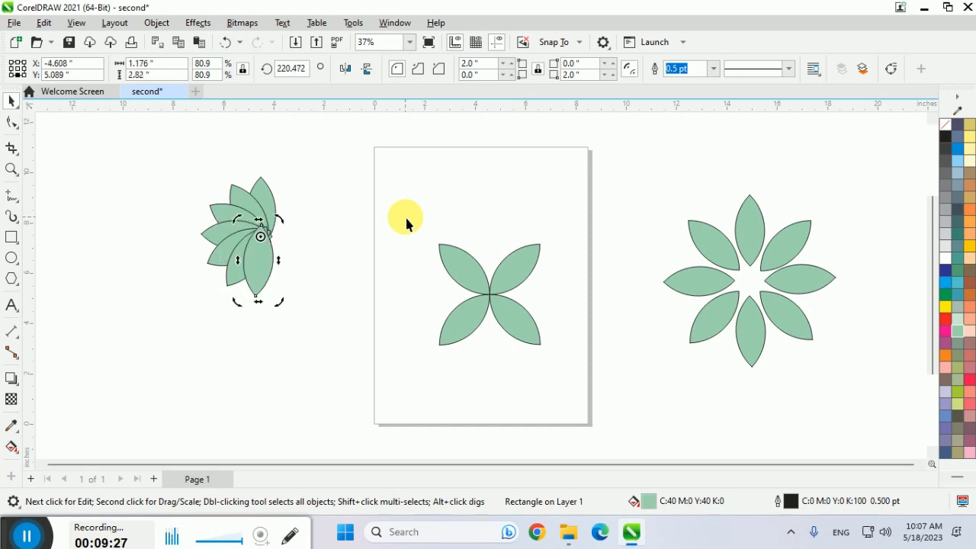
pyautogui.hotkey('ctrl', 'r')
pyautogui.hotkey('ctrl', 'r')
pyautogui.hotkey('ctrl', 'r')
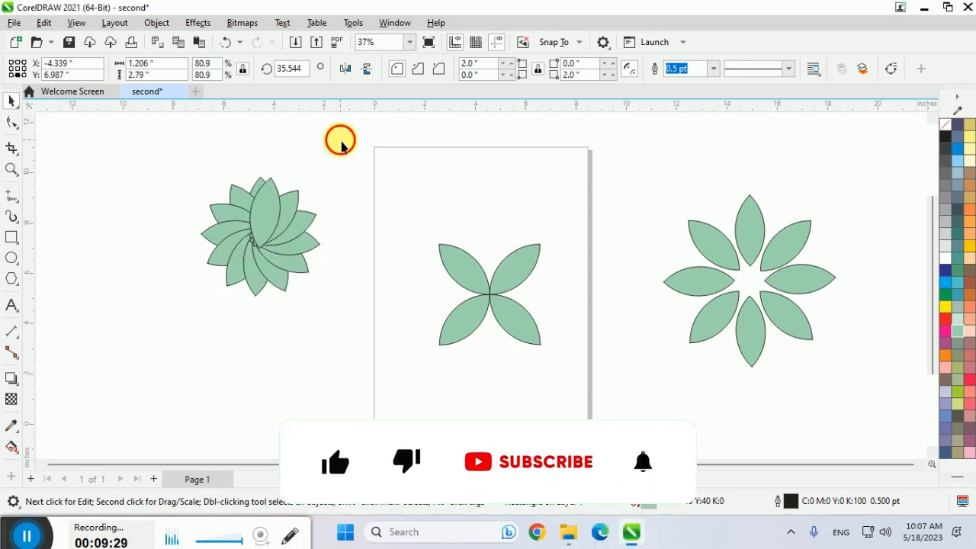
# Step: Select all petals of the 13-petal flower and move it slightly up and to the right
pyautogui.click(173, 333)
pyautogui.moveTo(148, 156); pyautogui.dragTo(338, 471)
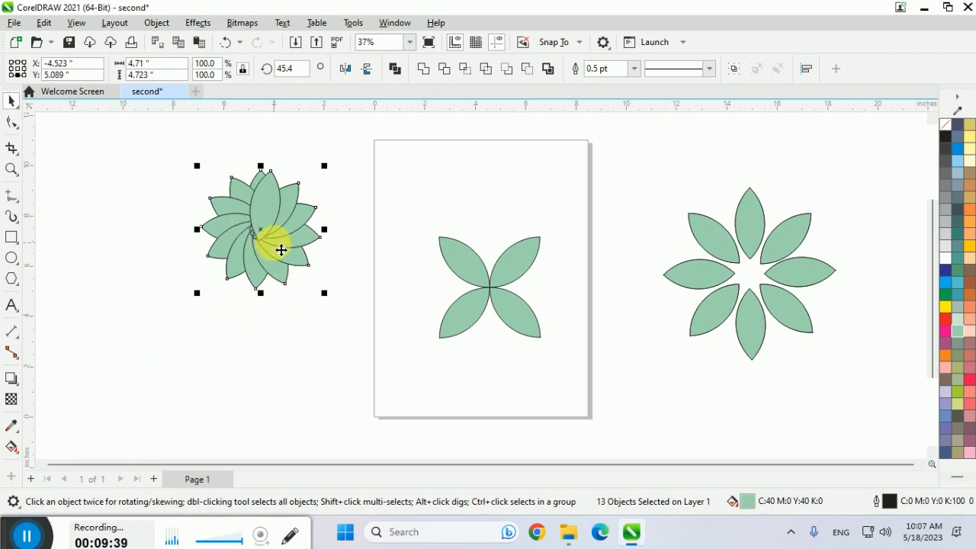
pyautogui.moveTo(276, 216); pyautogui.dragTo(342, 351)
pyautogui.click(387, 248)
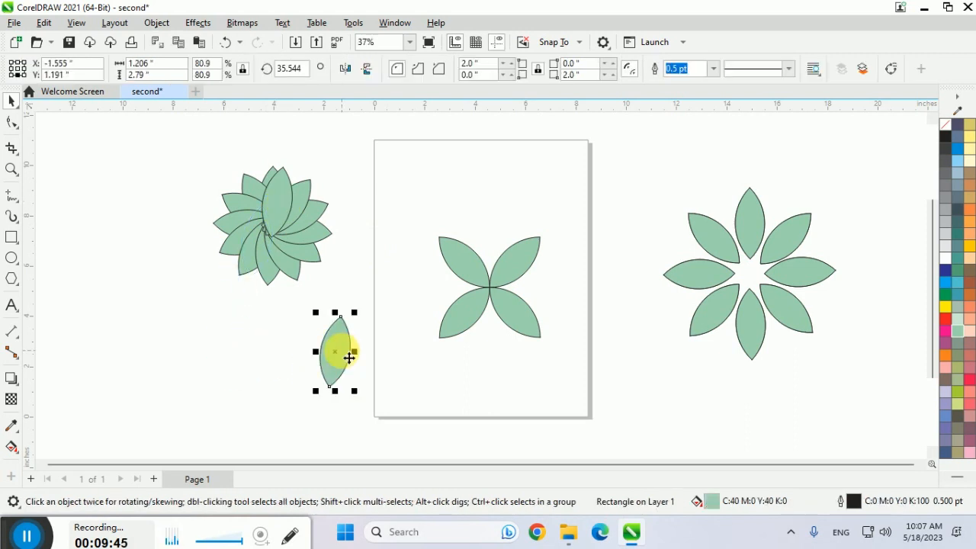
pyautogui.hotkey('ctrl', 'z')
# Step: Place a copy of the four-petal flower's upper-right petal below the 13-petal flower and shift its rotation centre slightly inside the petal
pyautogui.moveTo(525, 266)
pyautogui.mouseDown()
pyautogui.moveTo(503, 255)
pyautogui.moveTo(268, 343)
pyautogui.moveTo(295, 337)
pyautogui.mouseUp()
pyautogui.rightClick(300, 329)
pyautogui.click(301, 329)
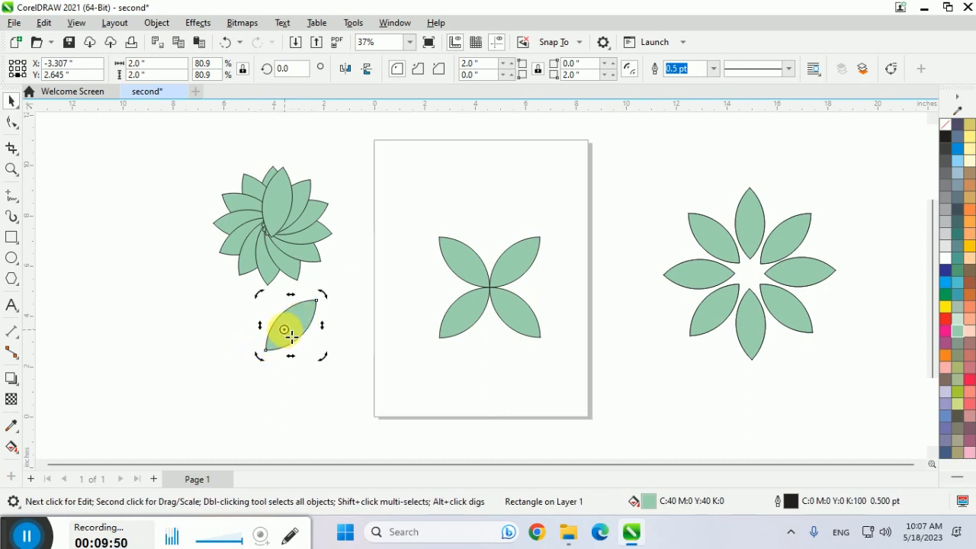
# Step: Try to build a flower from repeated rotated copies of the leaf around the rotation centre inside it
pyautogui.moveTo(323, 294); pyautogui.dragTo(297, 280)
pyautogui.hotkey('ctrl', 'r')
pyautogui.hotkey('ctrl', 'r')
pyautogui.hotkey('ctrl', 'r')
pyautogui.hotkey('ctrl', 'r')
pyautogui.hotkey('ctrl', 'r')
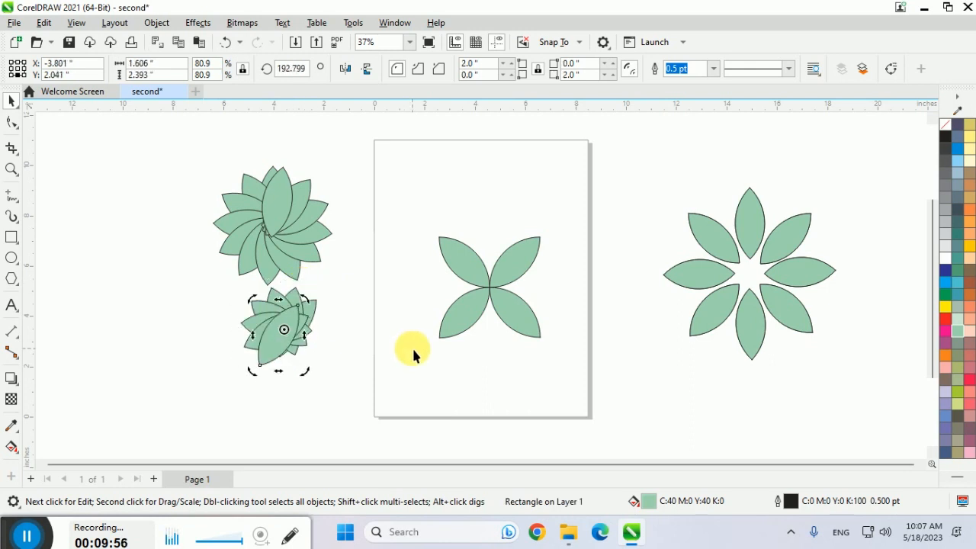
pyautogui.hotkey('ctrl', 'r')
pyautogui.hotkey('ctrl', 'r')
pyautogui.hotkey('ctrl', 'r')
pyautogui.hotkey('ctrl', 'r')
pyautogui.hotkey('ctrl', 'r')
pyautogui.click(377, 350)
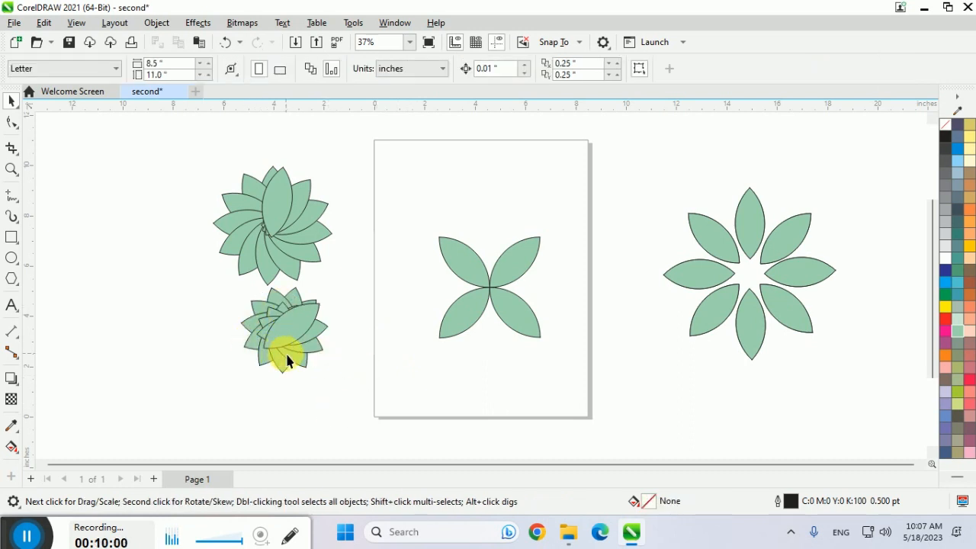
# Step: Undo the rotated copies below the 13-petal flower back to the single leaf
pyautogui.hotkey('ctrl', 'z')
pyautogui.hotkey('ctrl', 'z')
pyautogui.hotkey('ctrl', 'z')
pyautogui.hotkey('ctrl', 'z')
pyautogui.hotkey('ctrl', 'z')
pyautogui.hotkey('ctrl', 'z')
pyautogui.hotkey('ctrl', 'z')
pyautogui.hotkey('ctrl', 'z')
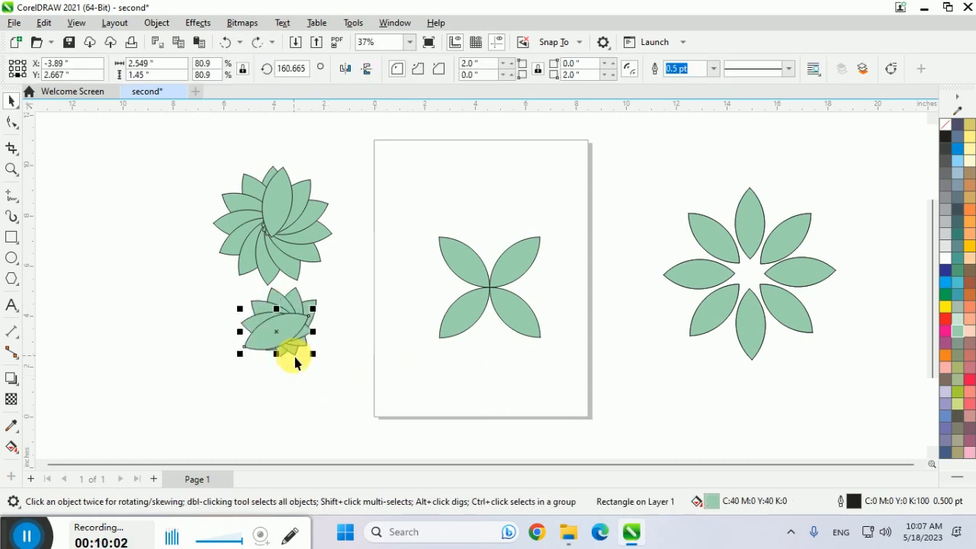
pyautogui.hotkey('ctrl', 'z')
pyautogui.hotkey('ctrl', 'z')
pyautogui.hotkey('ctrl', 'z')
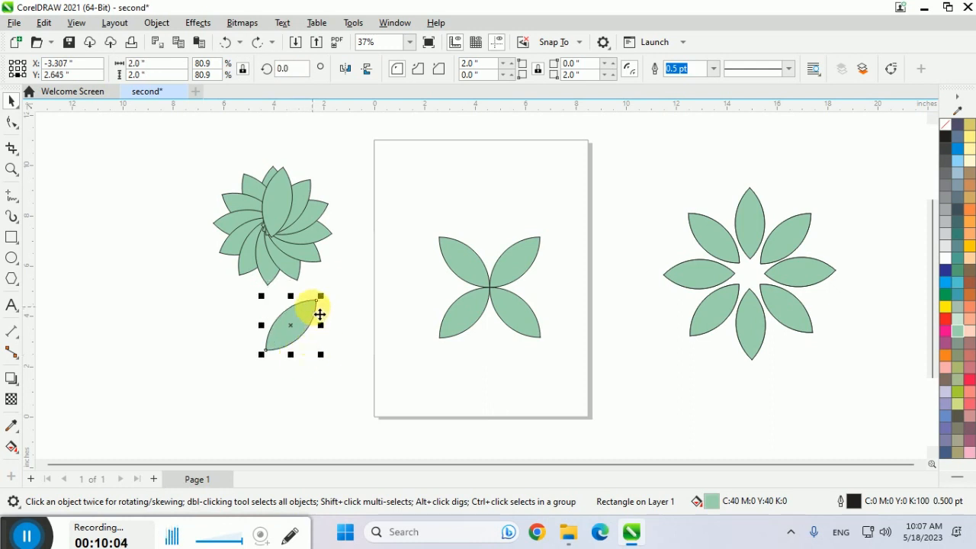
# Step: Move the leaf's rotation centre onto its lower-left tip and make a copy rotated 15° around it
pyautogui.click(314, 309)
pyautogui.moveTo(283, 329); pyautogui.dragTo(265, 351)
pyautogui.moveTo(321, 295); pyautogui.dragTo(297, 281)
pyautogui.rightClick(298, 281)
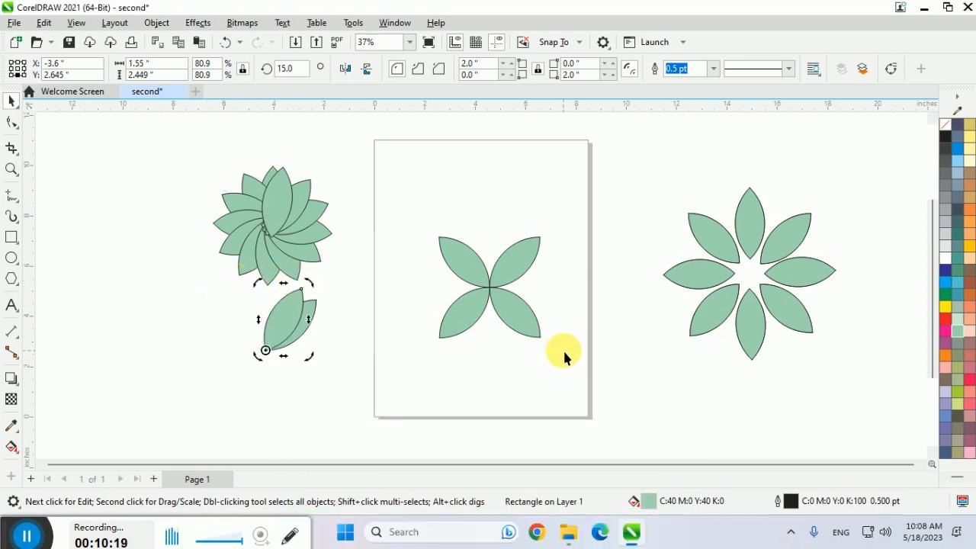
# Step: Repeat the 15° rotated duplication around the full circle to complete a 24-petal flower
pyautogui.hotkey('ctrl', 'r')
pyautogui.hotkey('ctrl', 'r')
pyautogui.hotkey('ctrl', 'r')
pyautogui.hotkey('ctrl', 'r')
pyautogui.hotkey('ctrl', 'r')
pyautogui.hotkey('ctrl', 'r')
pyautogui.hotkey('ctrl', 'r')
pyautogui.hotkey('ctrl', 'r')
pyautogui.hotkey('ctrl', 'r')
pyautogui.hotkey('ctrl', 'r')
pyautogui.hotkey('ctrl', 'r')
pyautogui.hotkey('ctrl', 'r')
pyautogui.hotkey('ctrl', 'r')
pyautogui.hotkey('ctrl', 'r')
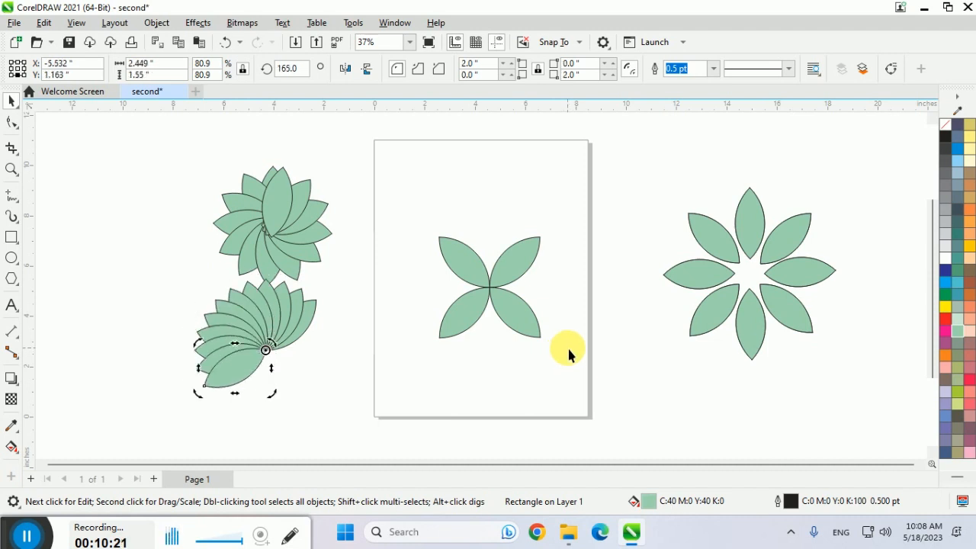
pyautogui.hotkey('ctrl', 'r')
pyautogui.hotkey('ctrl', 'r')
pyautogui.hotkey('ctrl', 'r')
pyautogui.hotkey('ctrl', 'r')
pyautogui.hotkey('ctrl', 'r')
pyautogui.hotkey('ctrl', 'r')
pyautogui.hotkey('ctrl', 'r')
pyautogui.hotkey('ctrl', 'r')
pyautogui.hotkey('ctrl', 'r')
pyautogui.hotkey('ctrl', 'r')
pyautogui.hotkey('ctrl', 'r')
pyautogui.hotkey('ctrl', 'r')
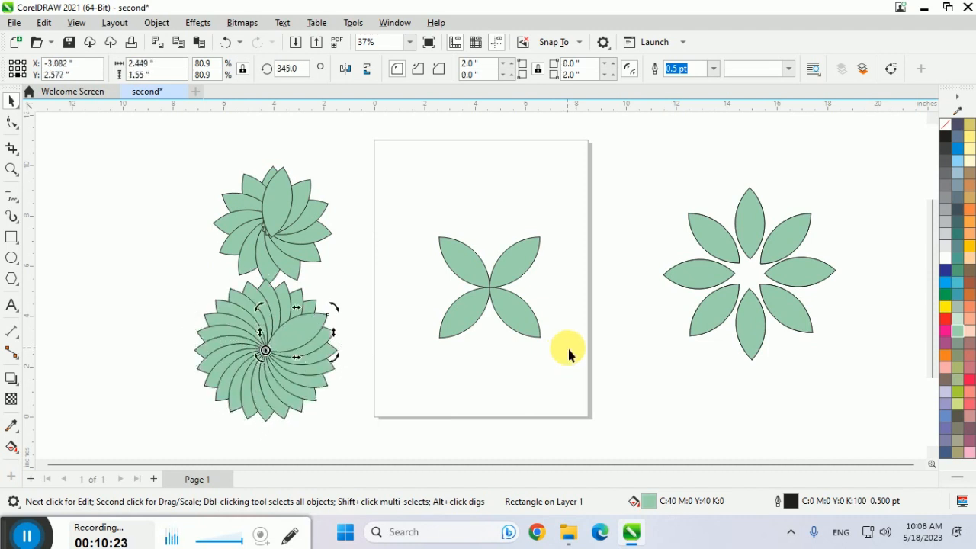
# Step: Select all petals of the 24-petal flower below the 13-petal one
pyautogui.click(395, 428)
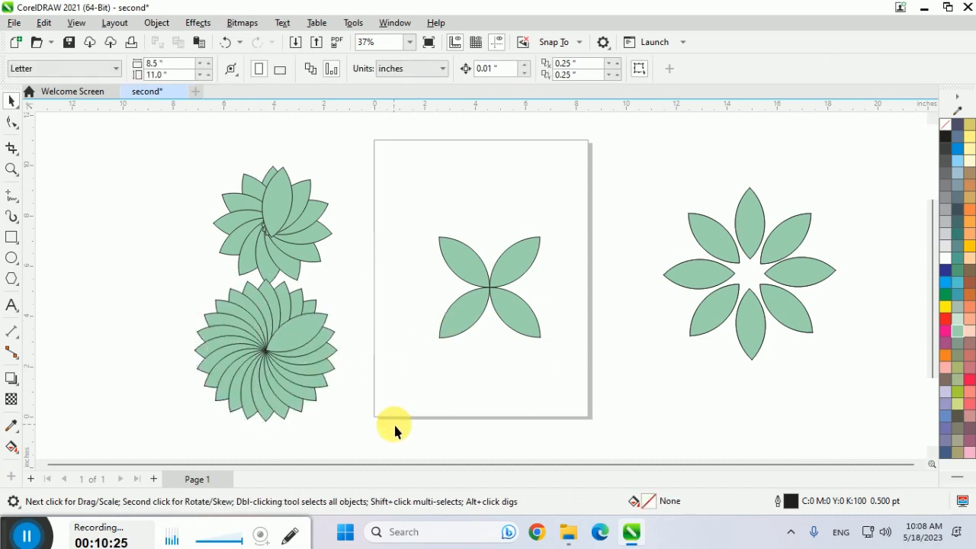
pyautogui.moveTo(365, 453); pyautogui.dragTo(115, 267)
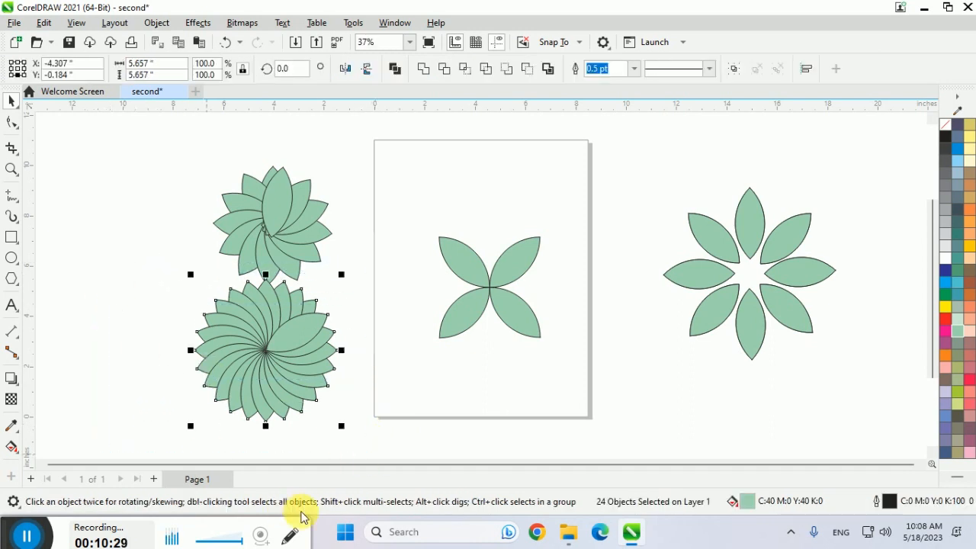